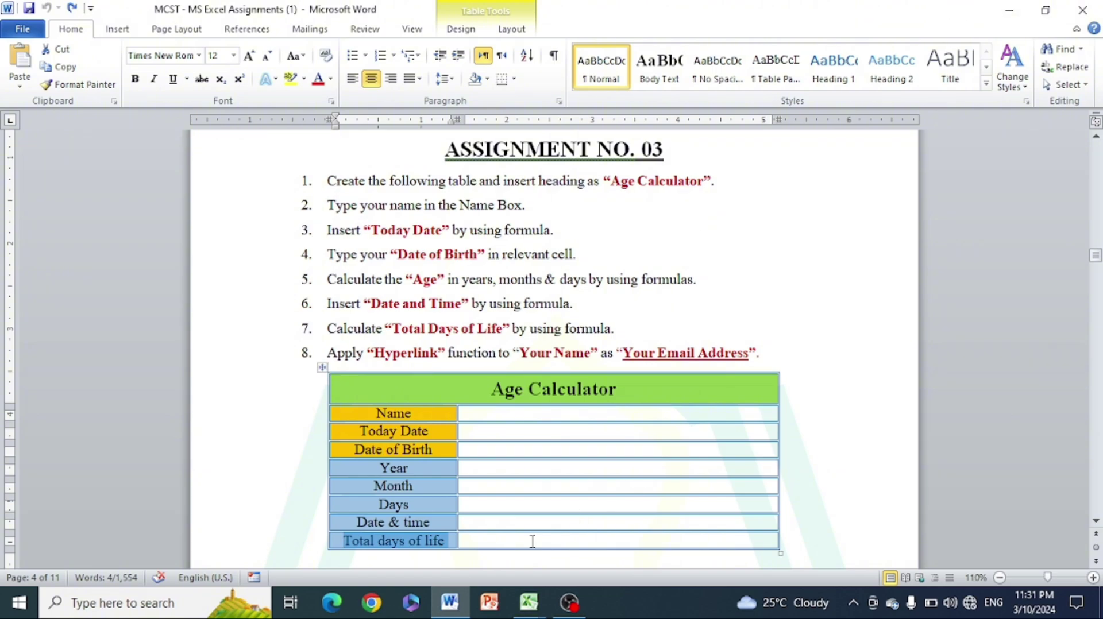
Bring the Excel practice workbook with the Age Calculator sheet to the front
mouse_move(528, 603)
left_click(447, 530)
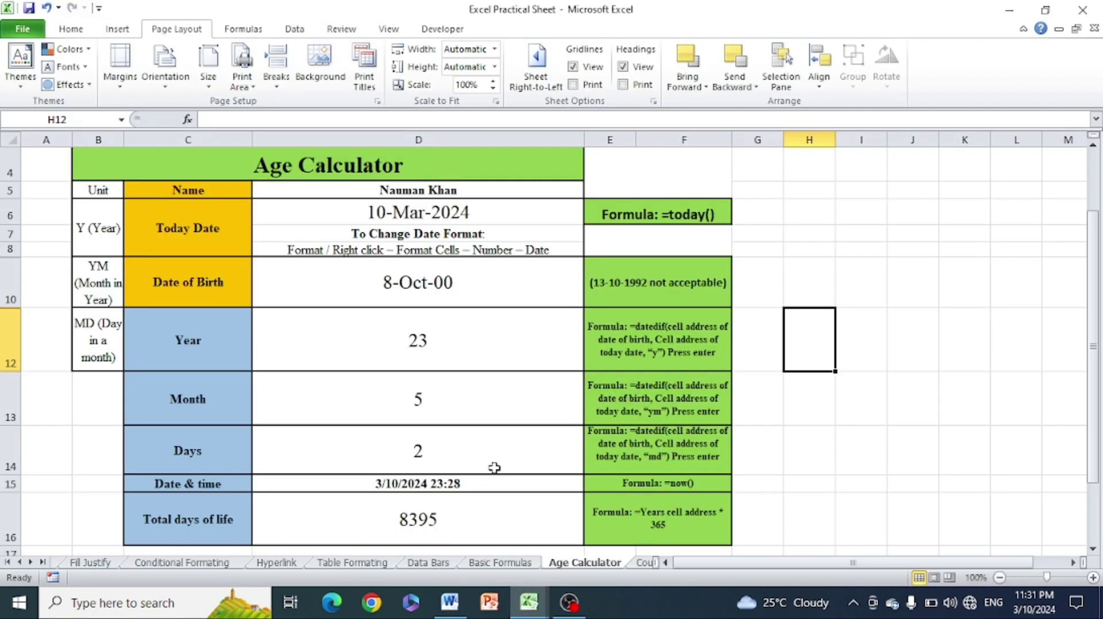
left_click(897, 267)
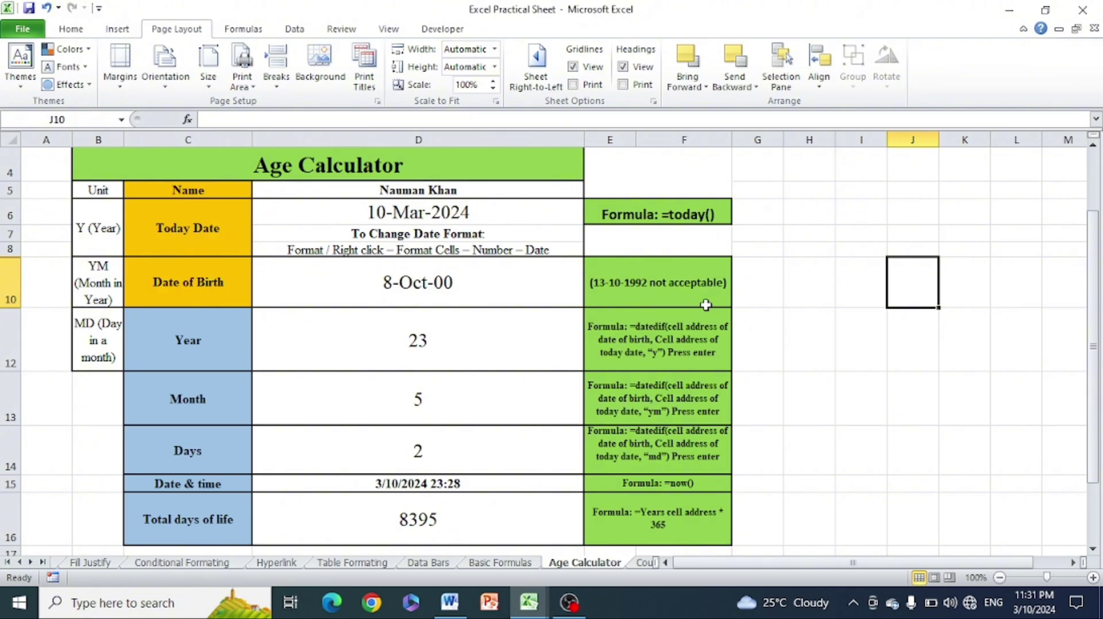
Review the date-format, DATEDIF Y/YM/MD, NOW and total-days formula notes beside the results
left_click(666, 286)
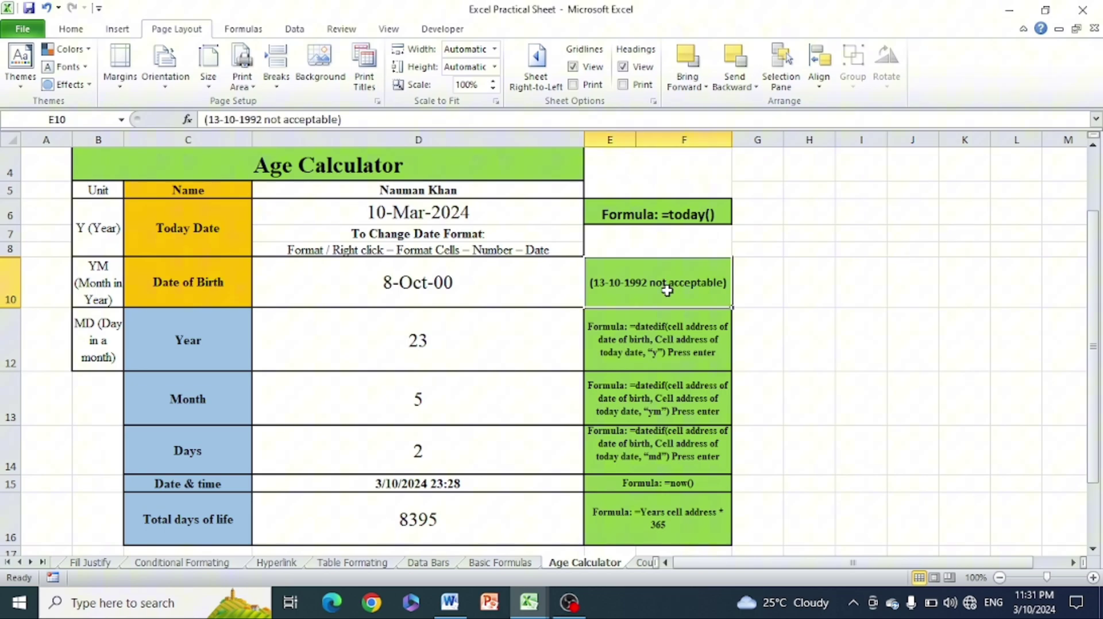
left_click(671, 348)
left_click(664, 419)
left_click(664, 463)
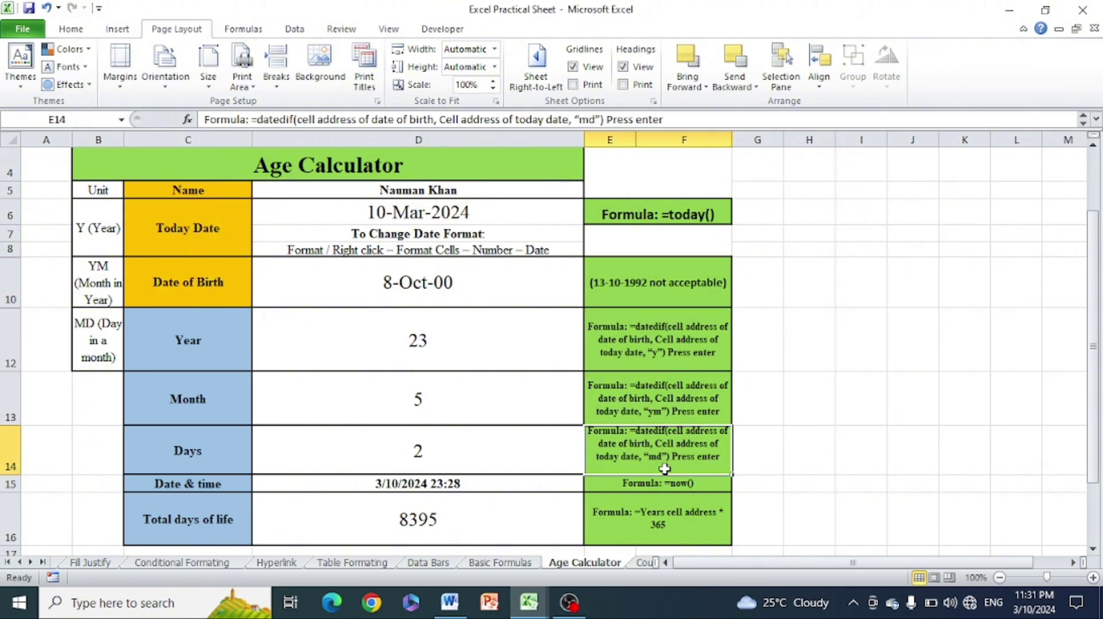
left_click(671, 486)
left_click(684, 519)
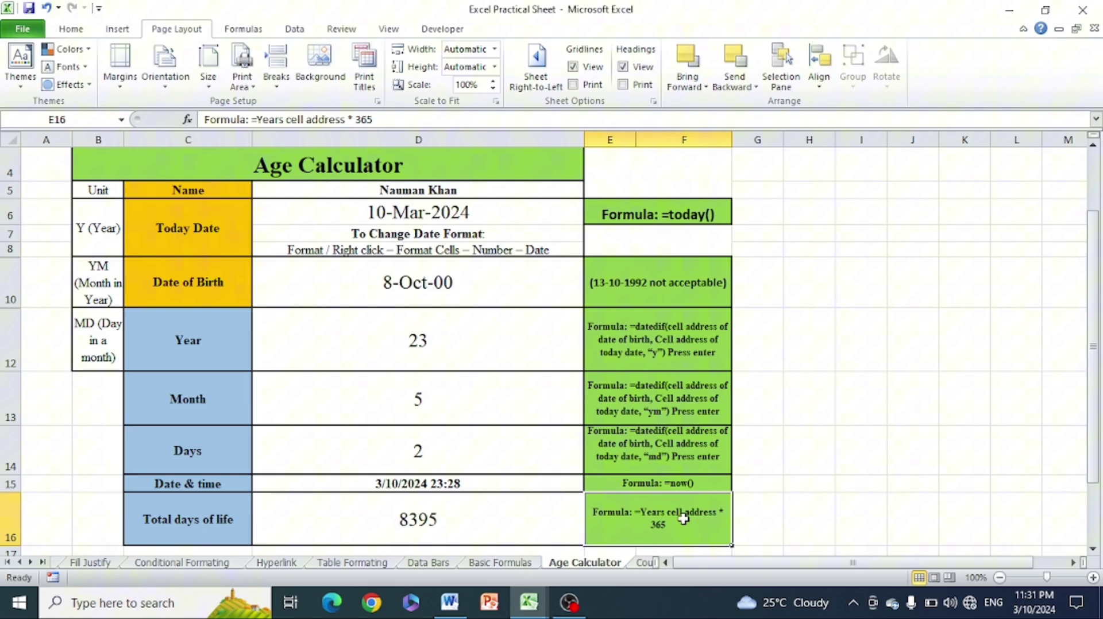
left_click(889, 347)
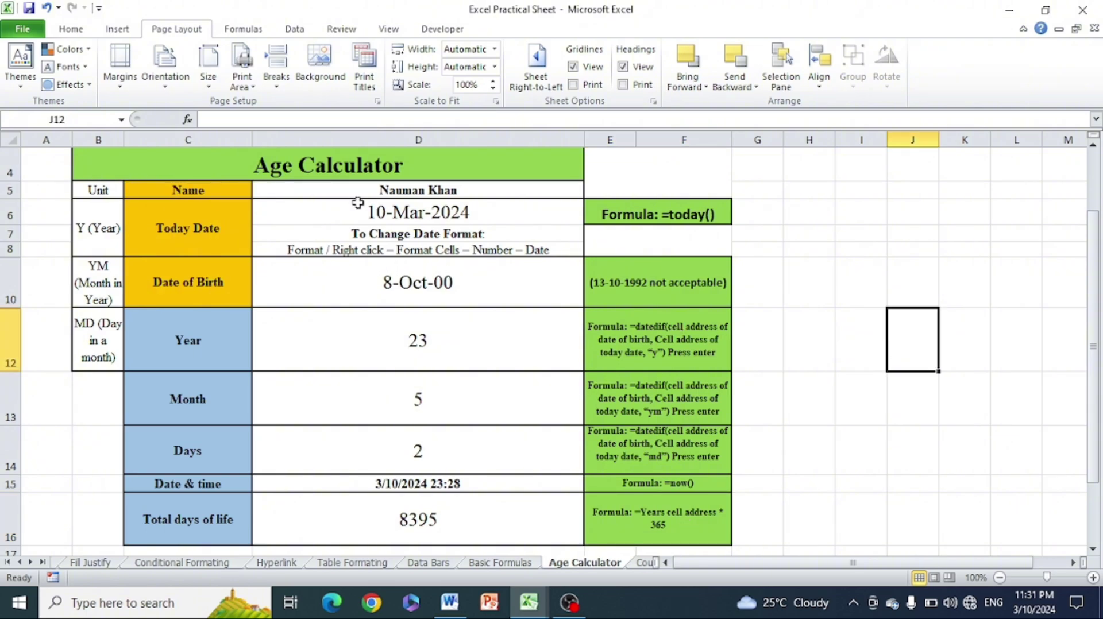
left_click(84, 229)
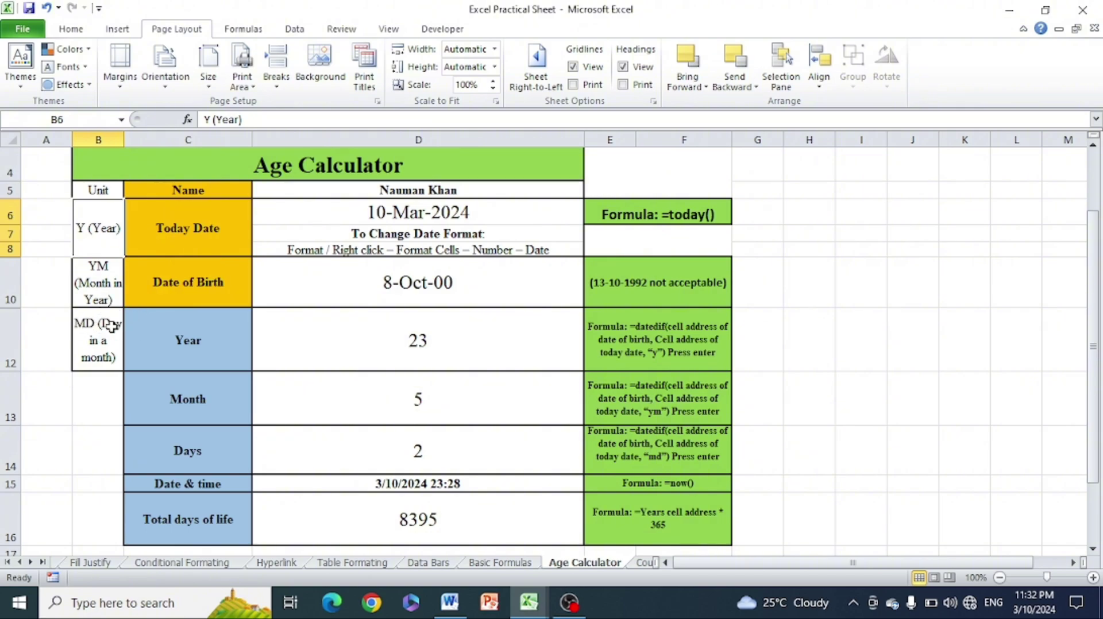
left_click(904, 241)
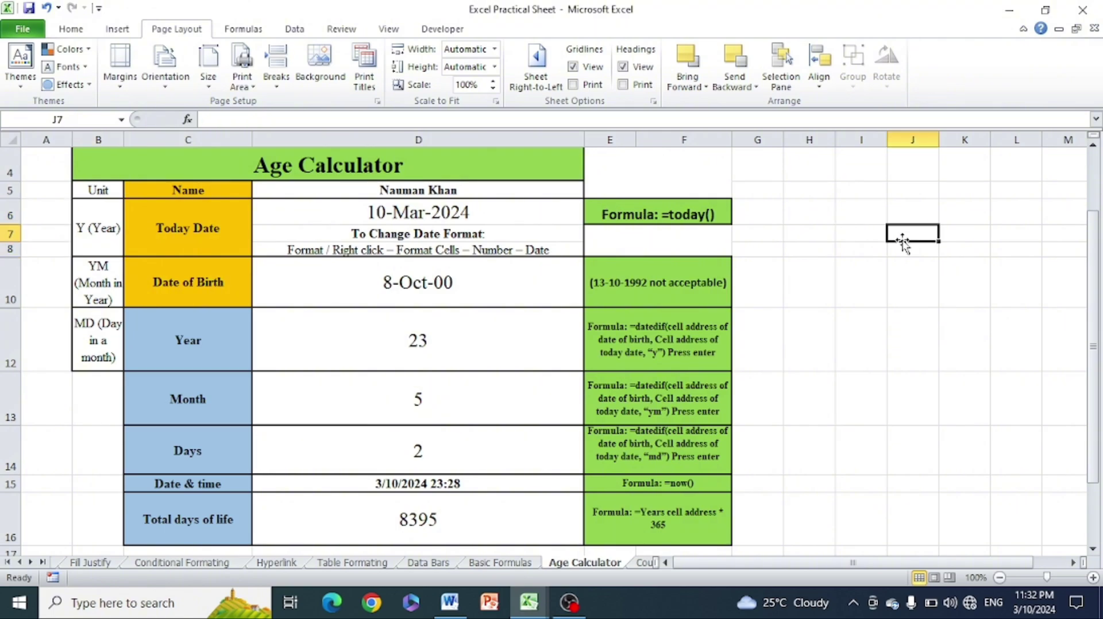
left_click(450, 603)
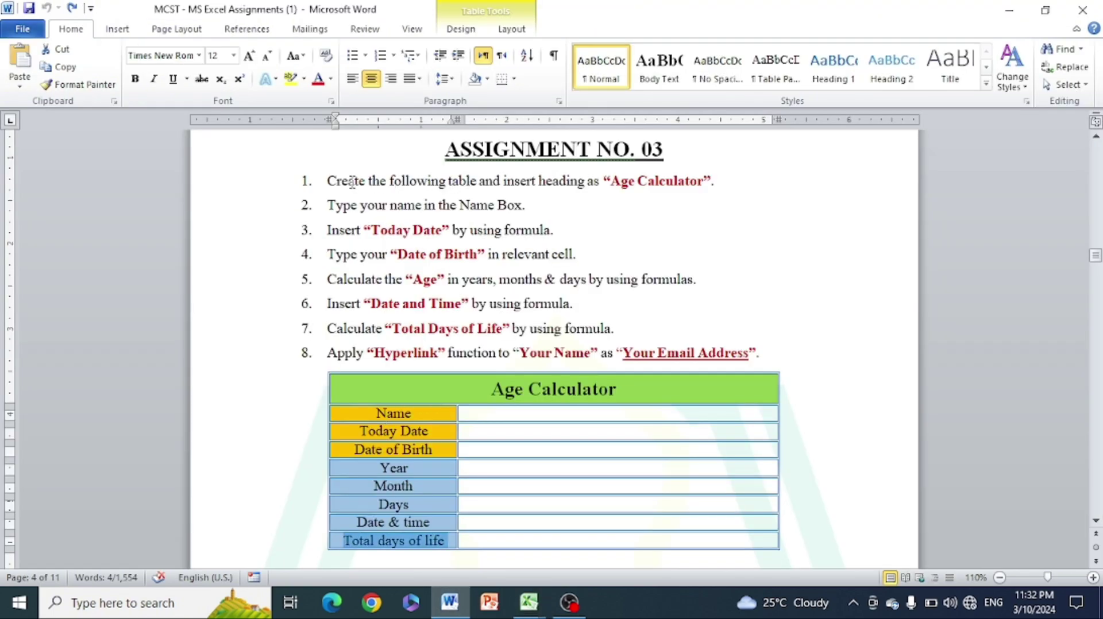
left_click_drag(348, 181, 718, 183)
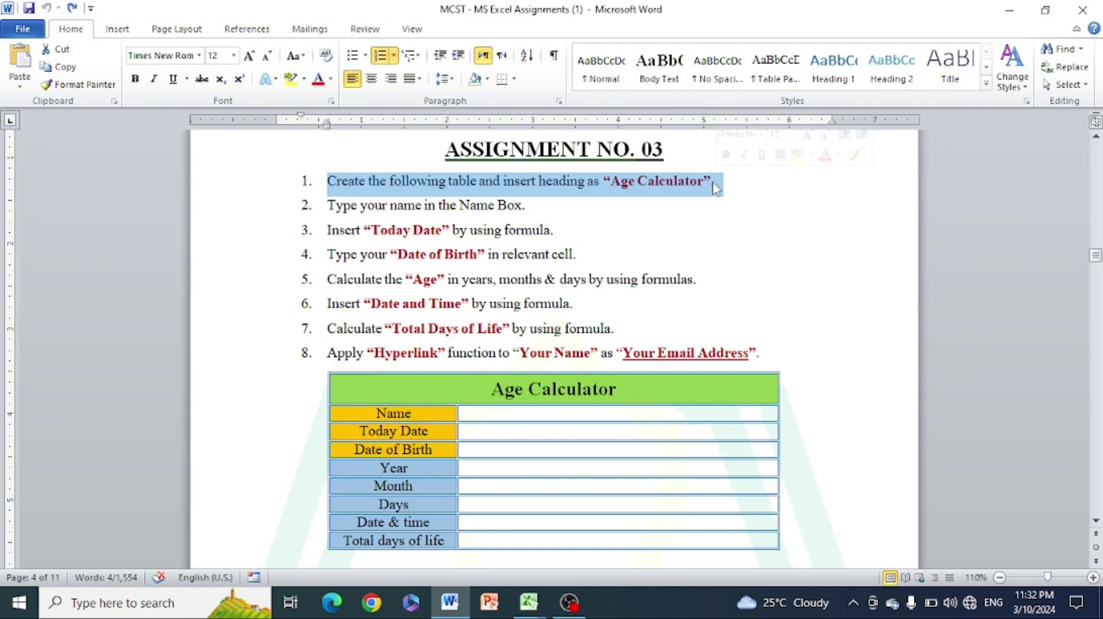
left_click(450, 597)
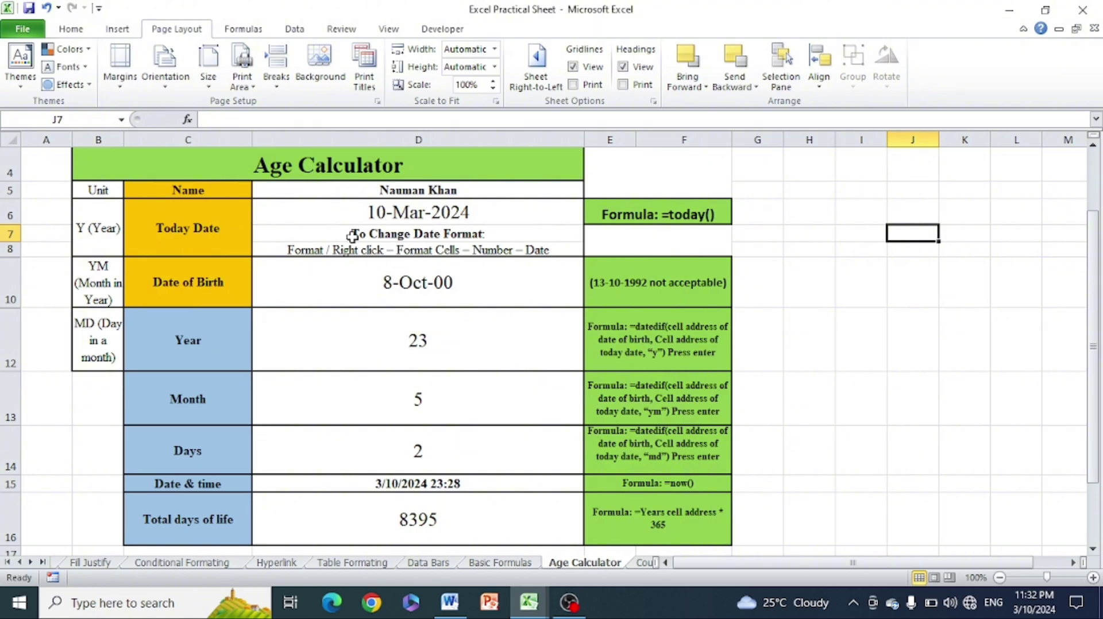
left_click(772, 221)
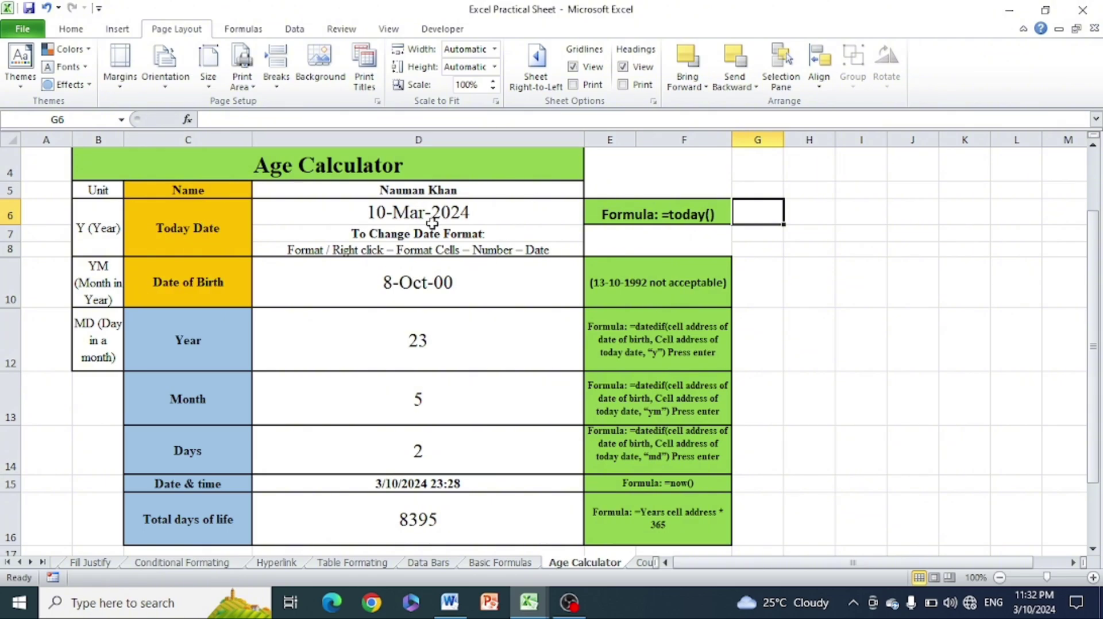
left_click(405, 169)
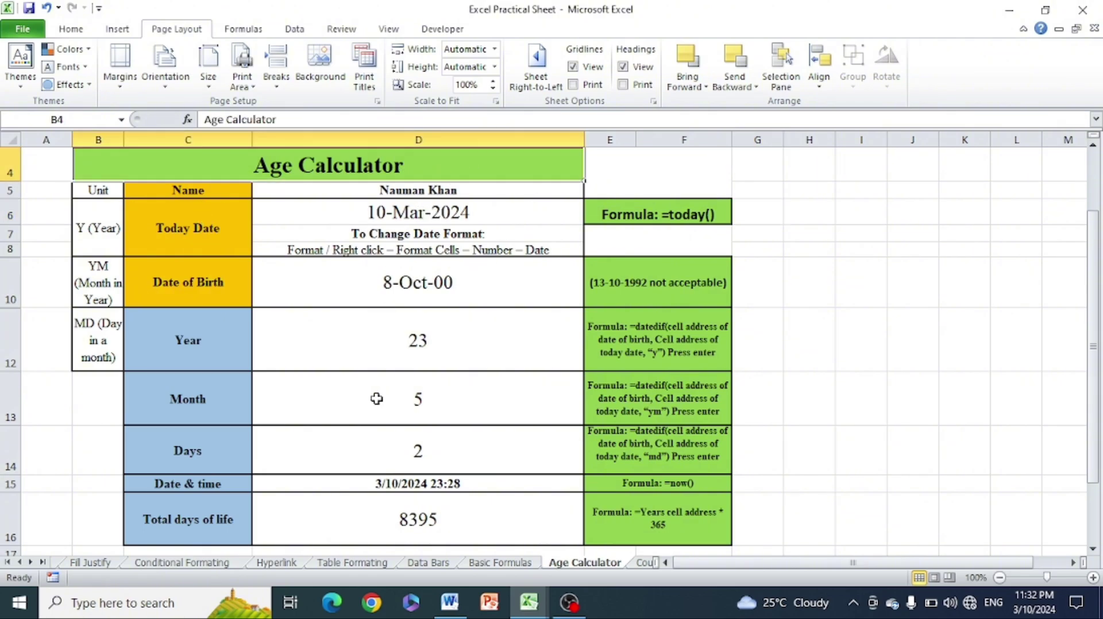
left_click(449, 605)
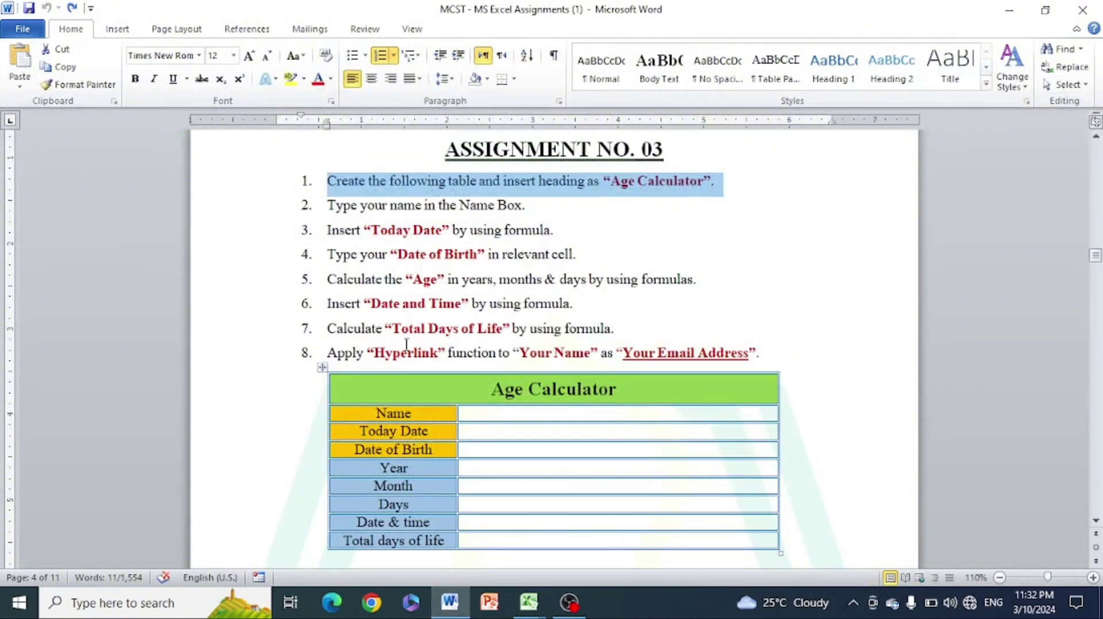
left_click_drag(340, 207, 533, 208)
left_click(449, 603)
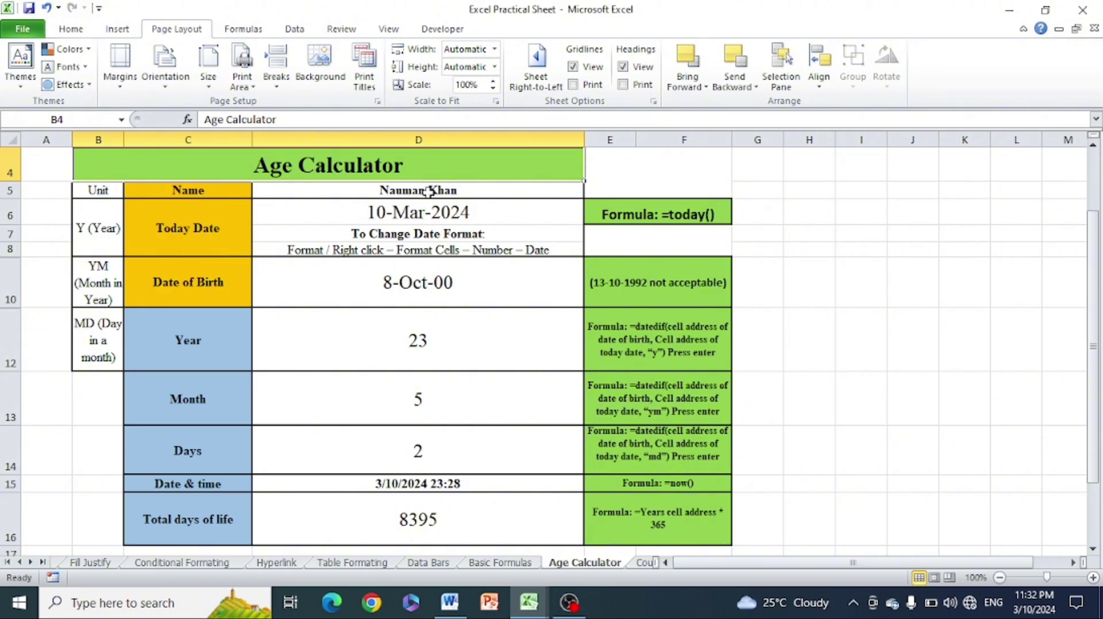
left_click(758, 216)
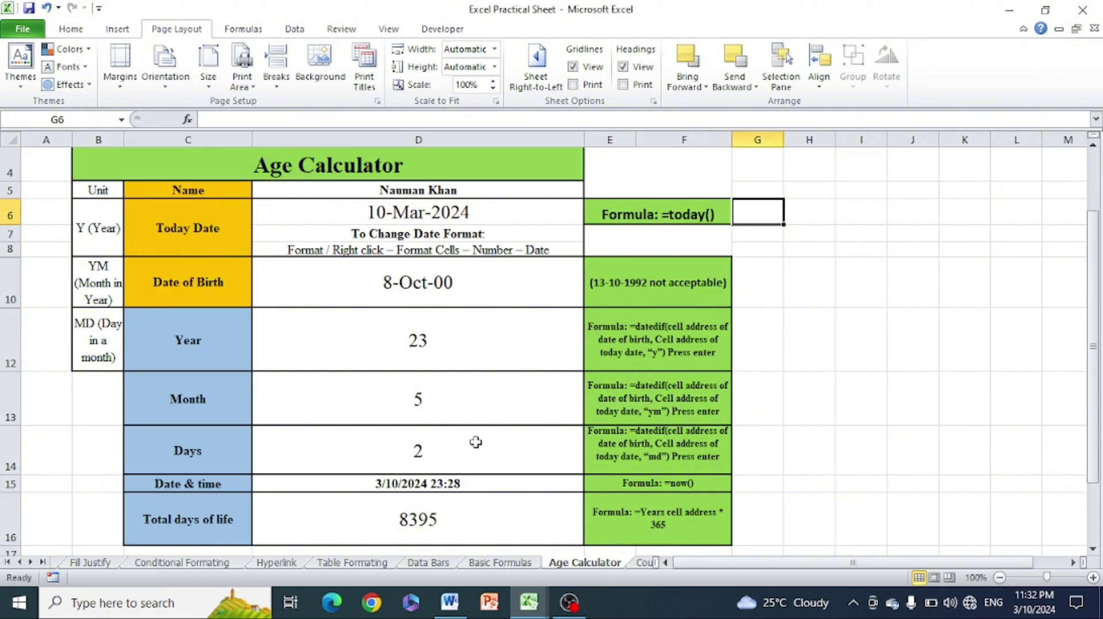
left_click(450, 603)
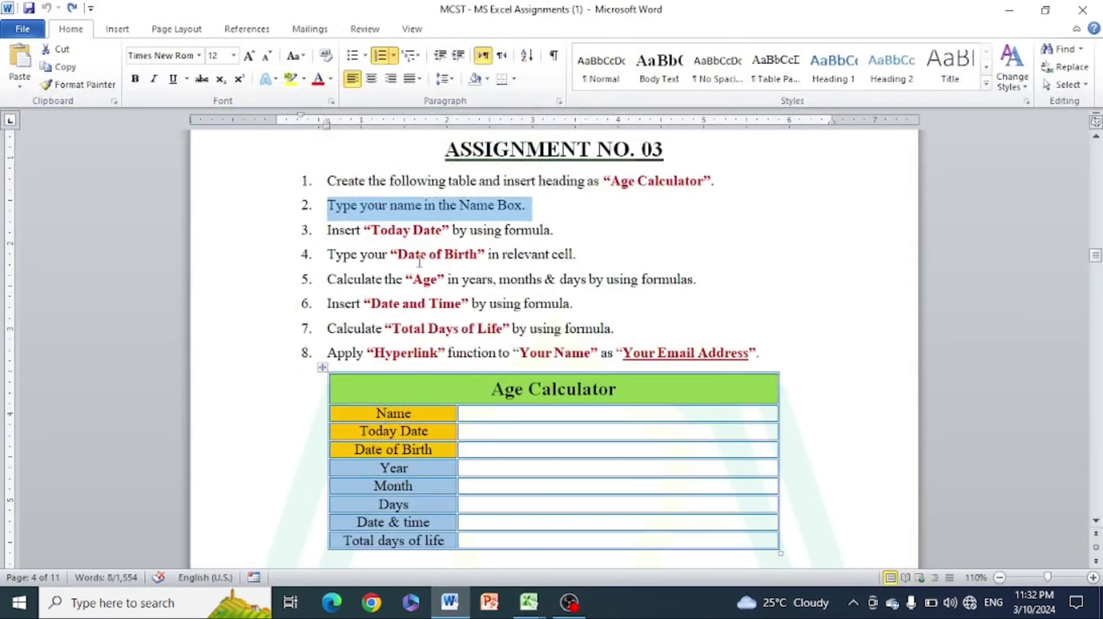
left_click_drag(327, 230, 523, 240)
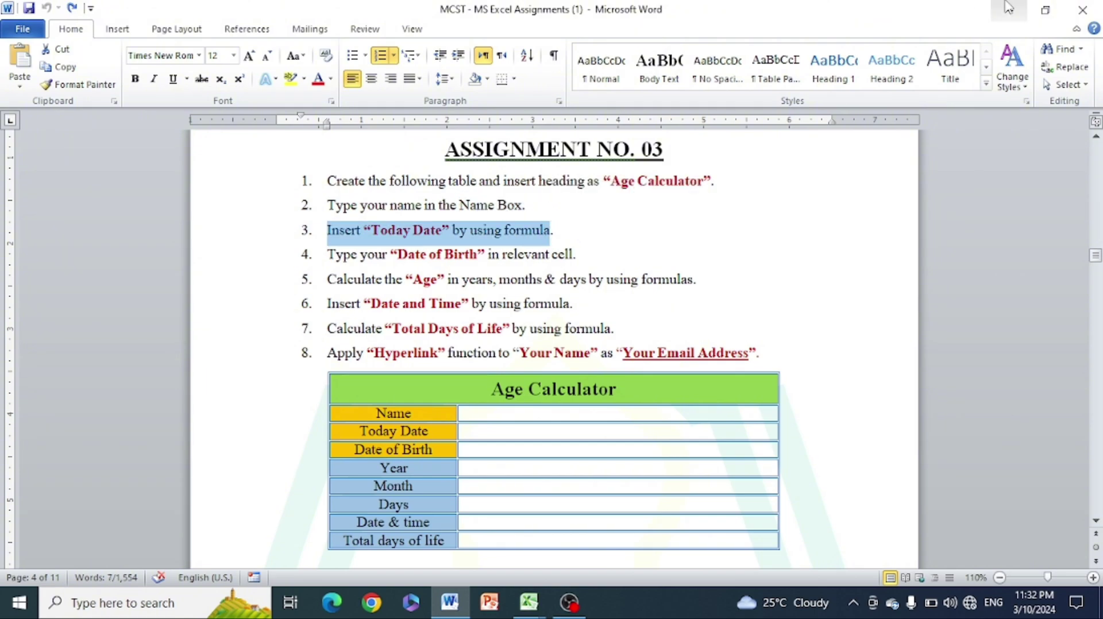
left_click(1010, 10)
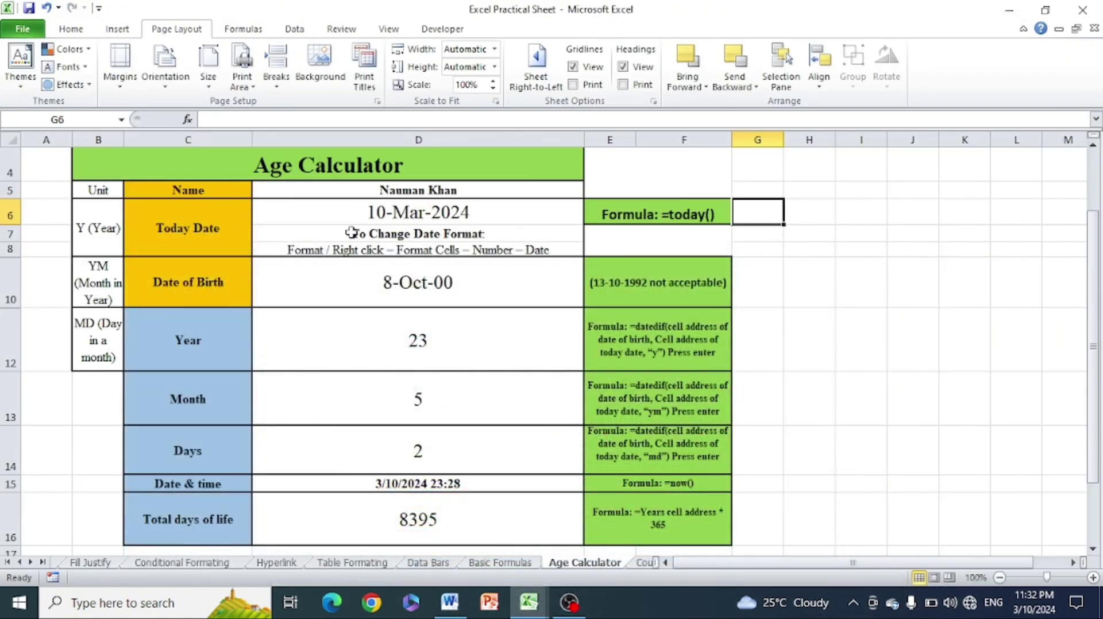
Clear the TODAY formula from the Today Date cell D6
left_click(397, 211)
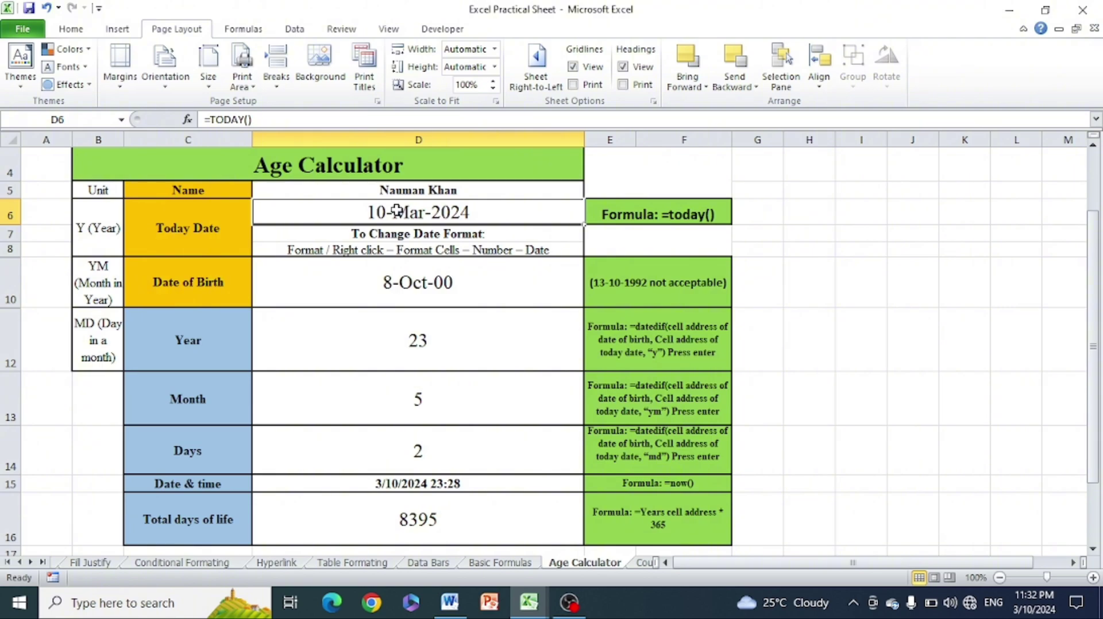
key("Delete")
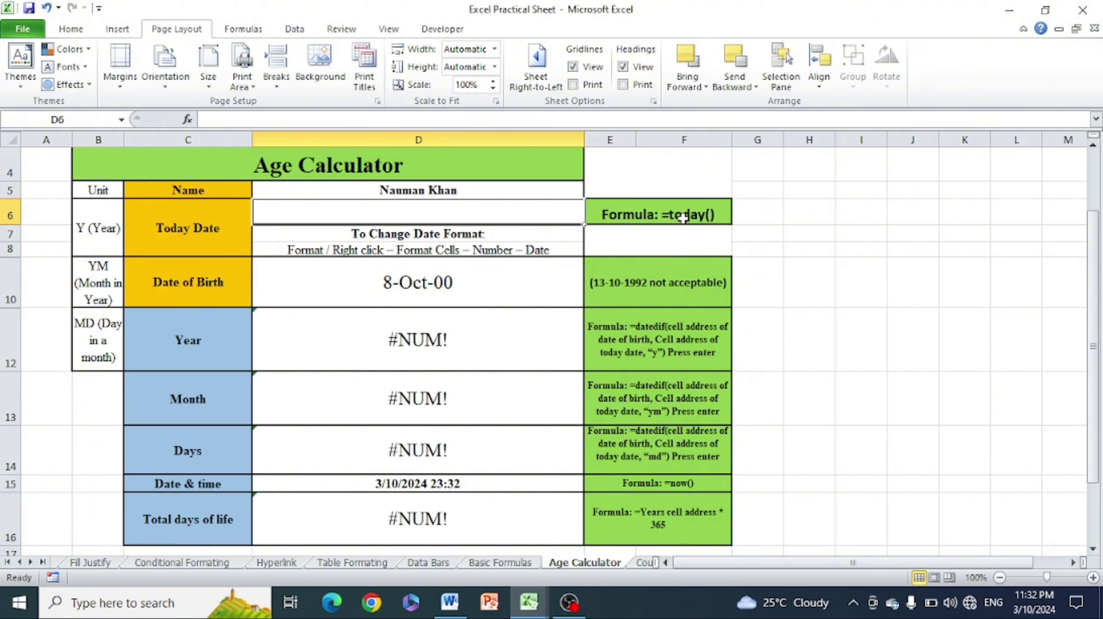
left_click(683, 218)
left_click(760, 217)
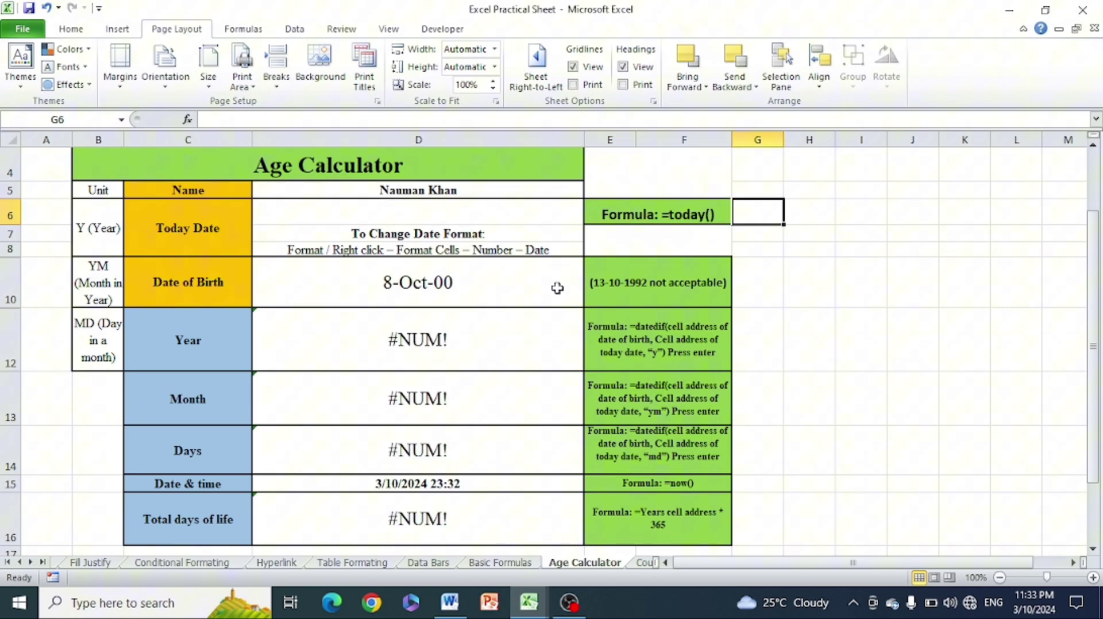
Clear the Date of Birth and Date & time (D15) values, then select D6
left_click(433, 290)
key("Delete")
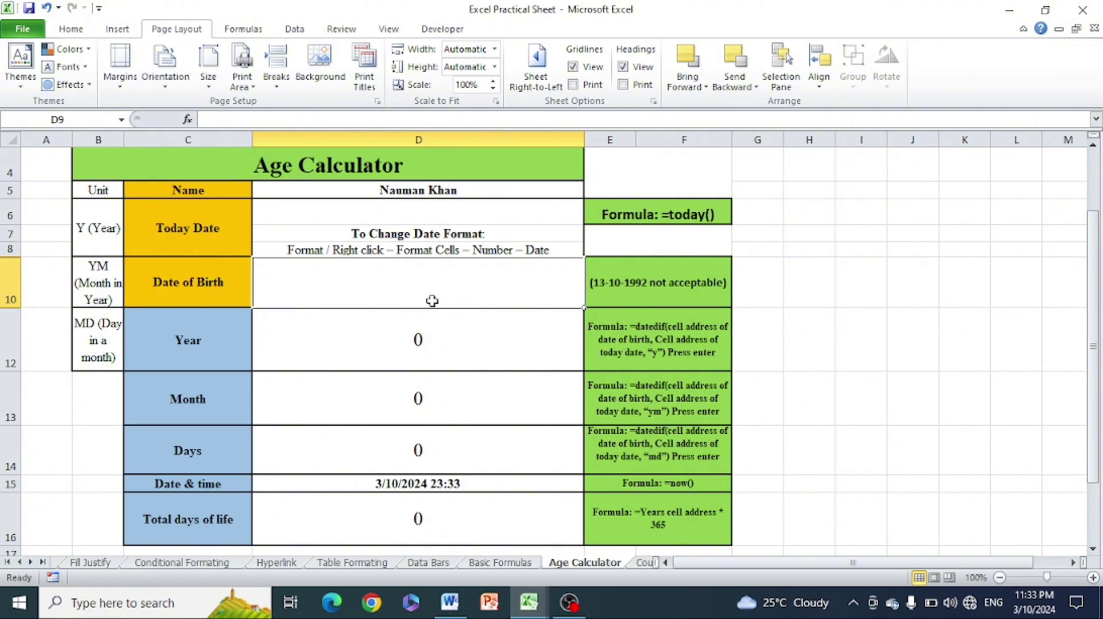
left_click(424, 480)
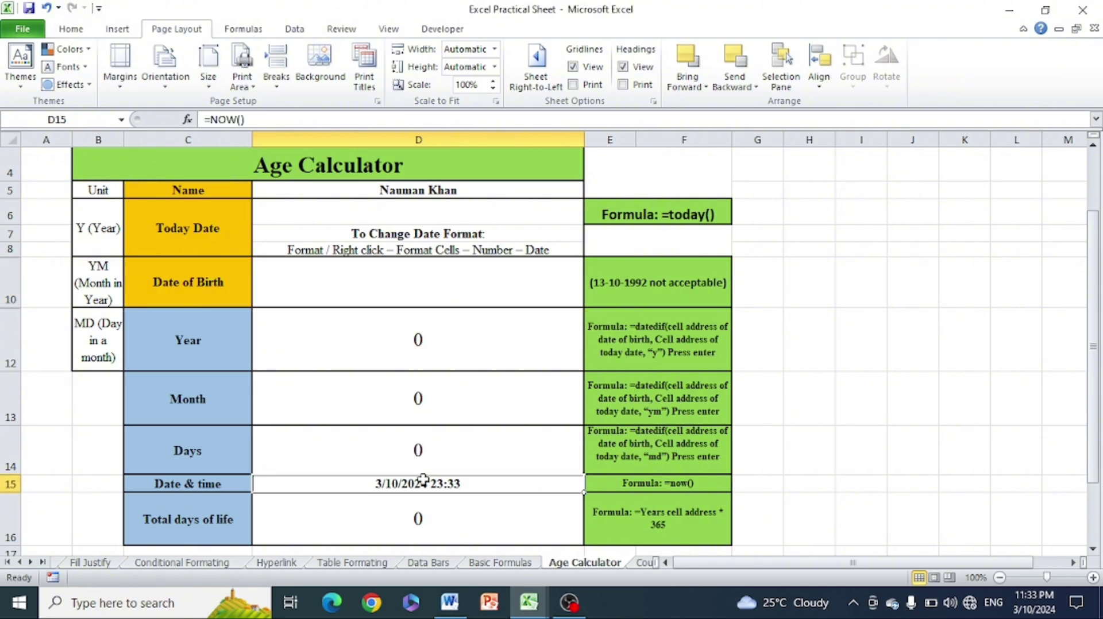
key("Delete")
left_click(822, 401)
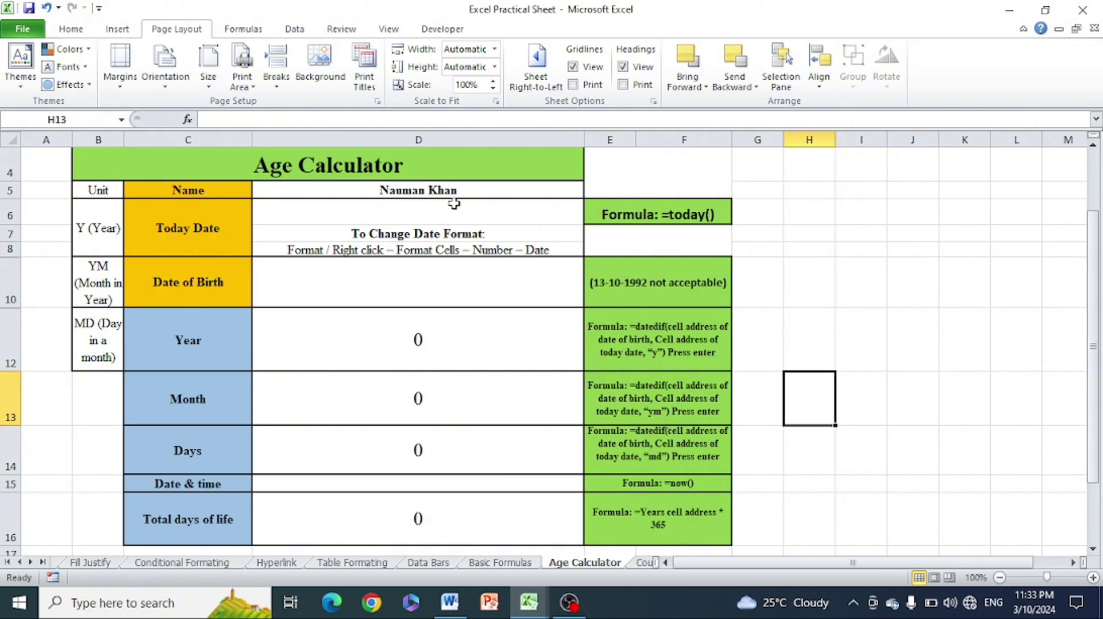
left_click(410, 195)
left_click(403, 217)
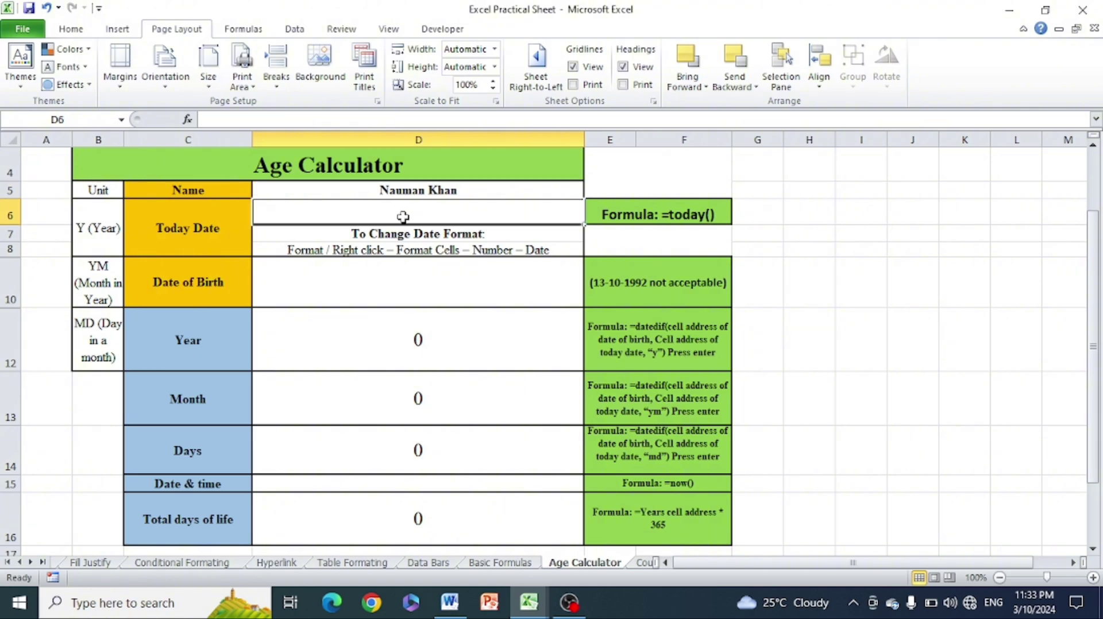
Enter =TODAY() in D6 so Today Date shows 10-Mar-2024
type("=")
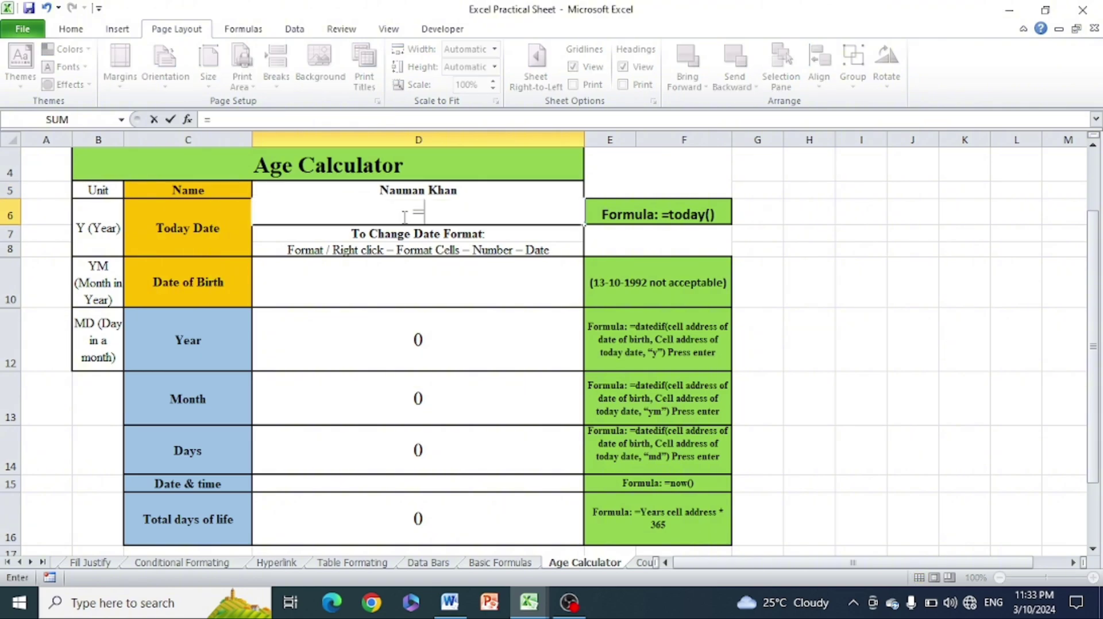
type("todya")
key("BackSpace")
key("BackSpace")
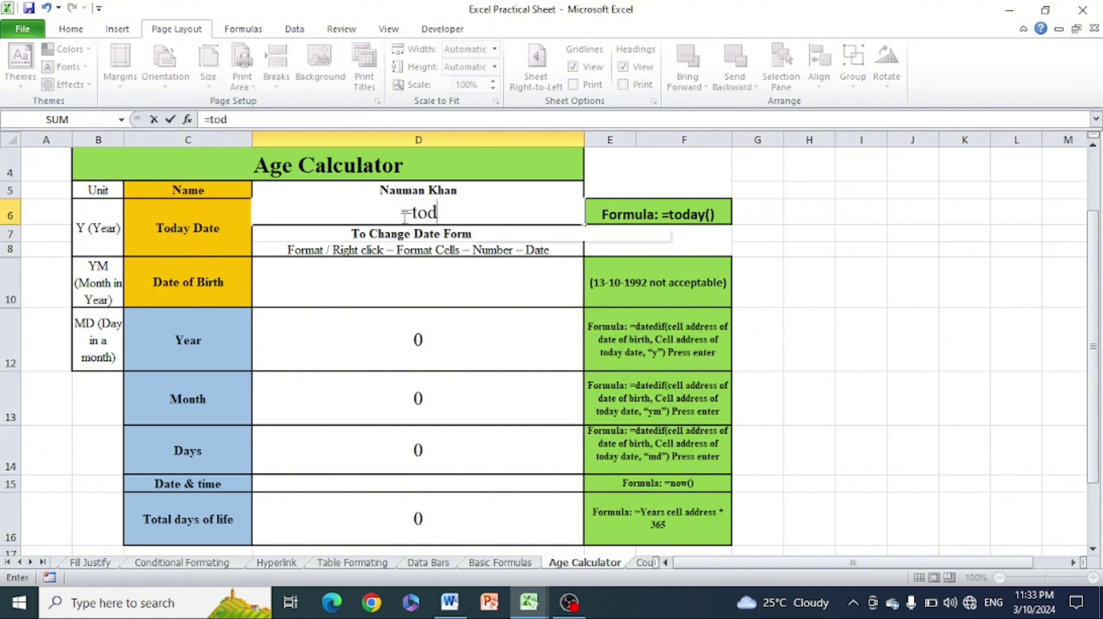
type("ay()")
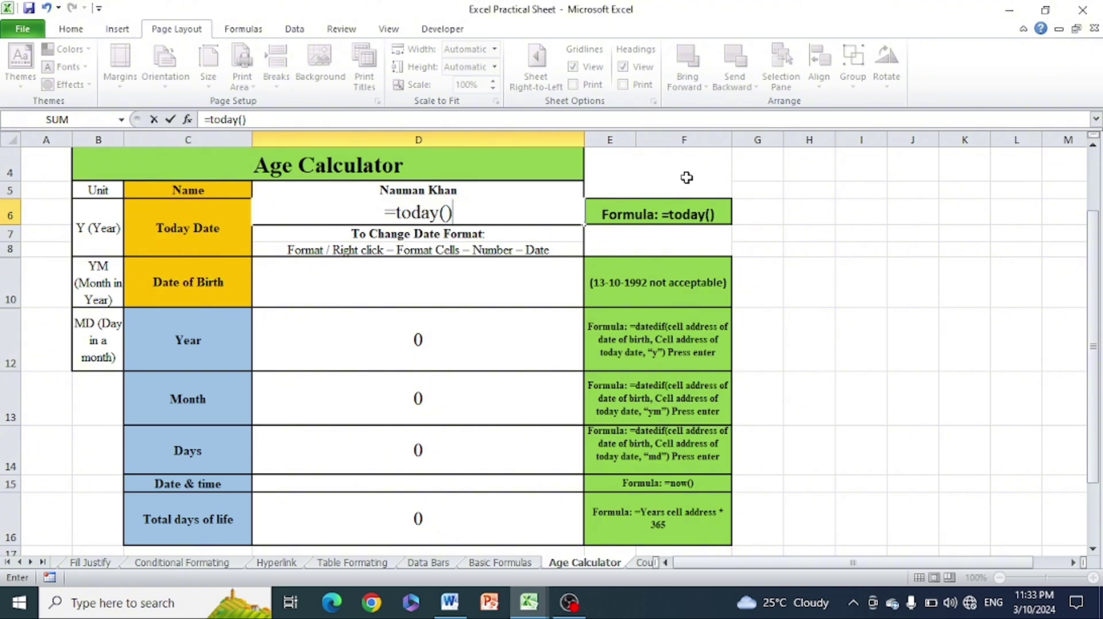
key("Return")
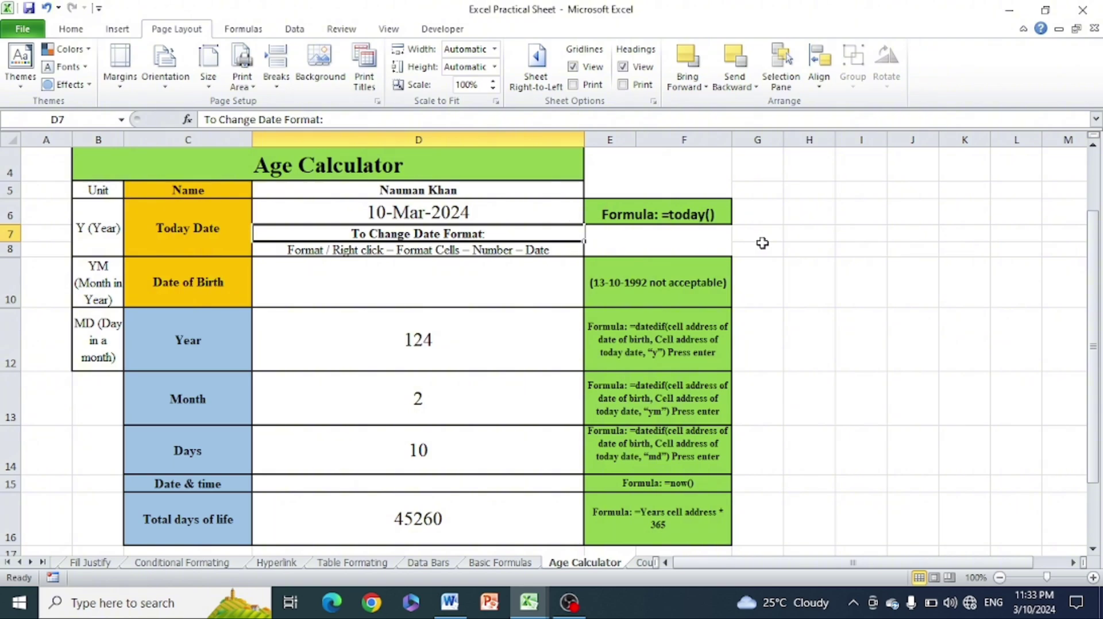
left_click(850, 236)
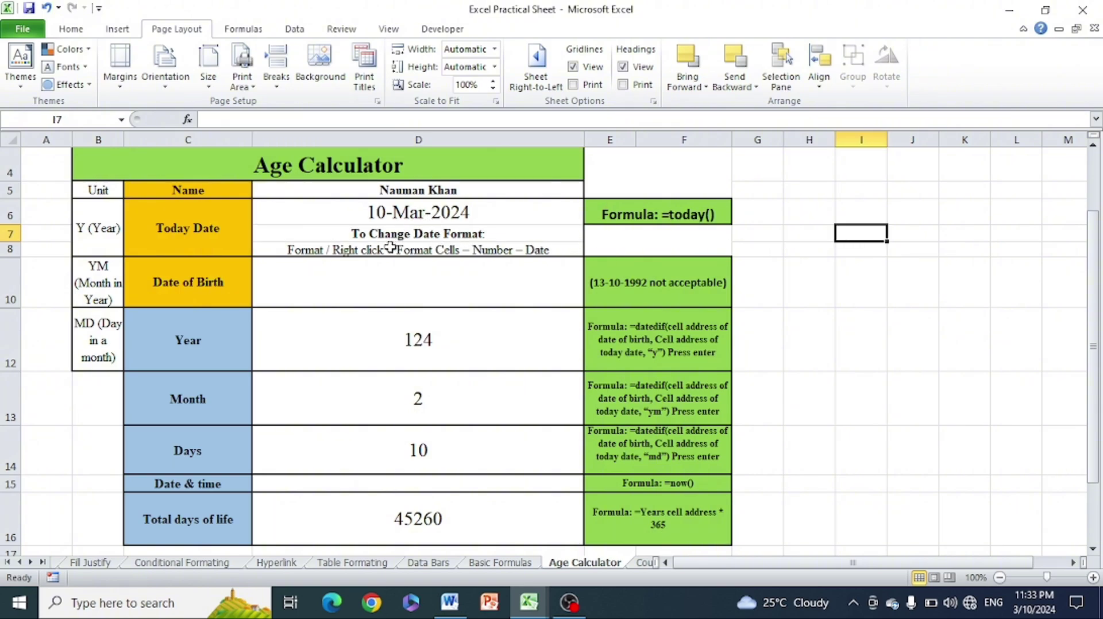
left_click(350, 251)
left_click(461, 314)
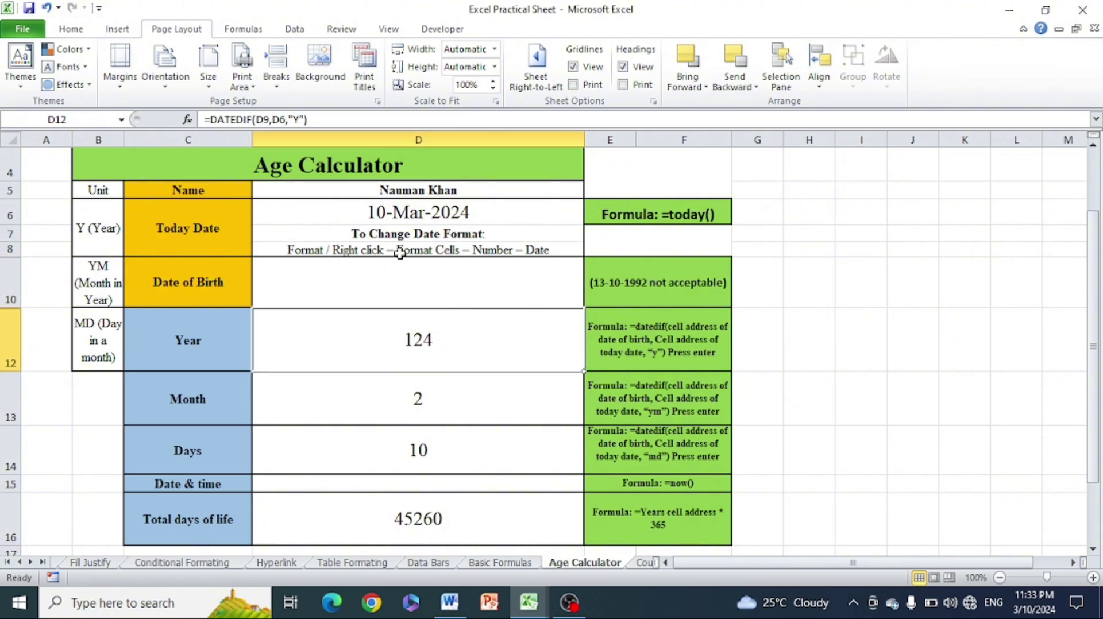
left_click(407, 213)
right_click(407, 213)
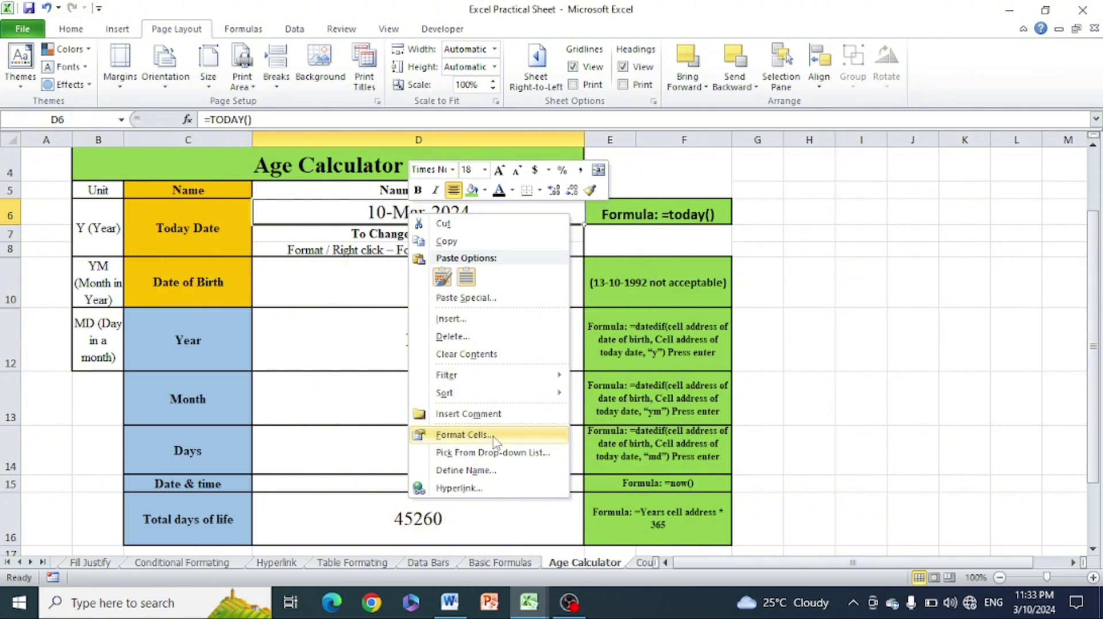
left_click(463, 435)
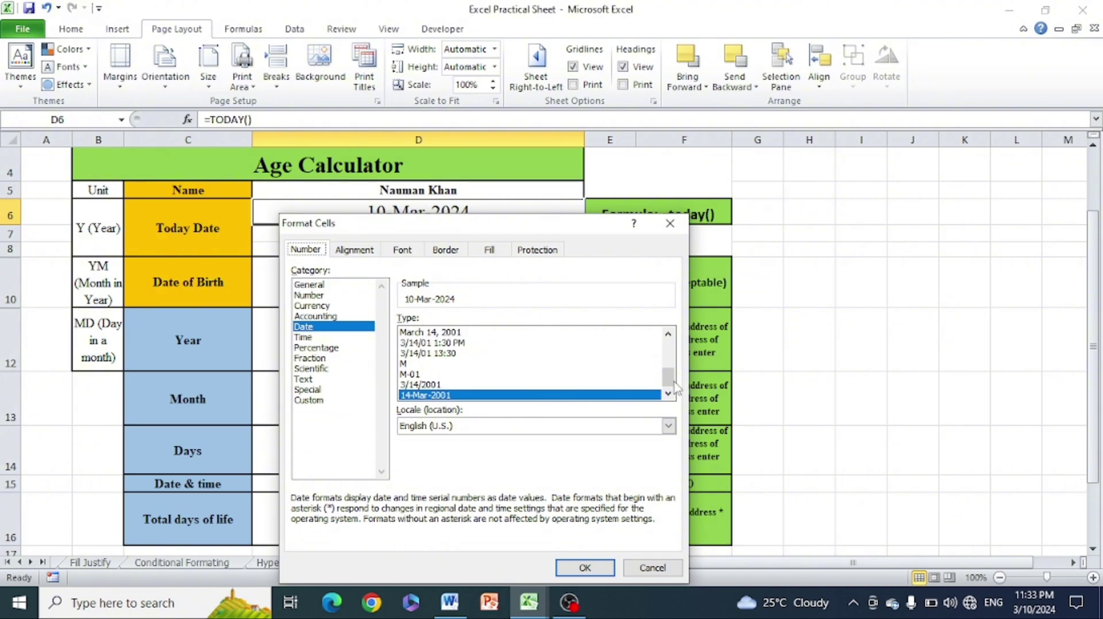
left_click_drag(667, 377, 666, 351)
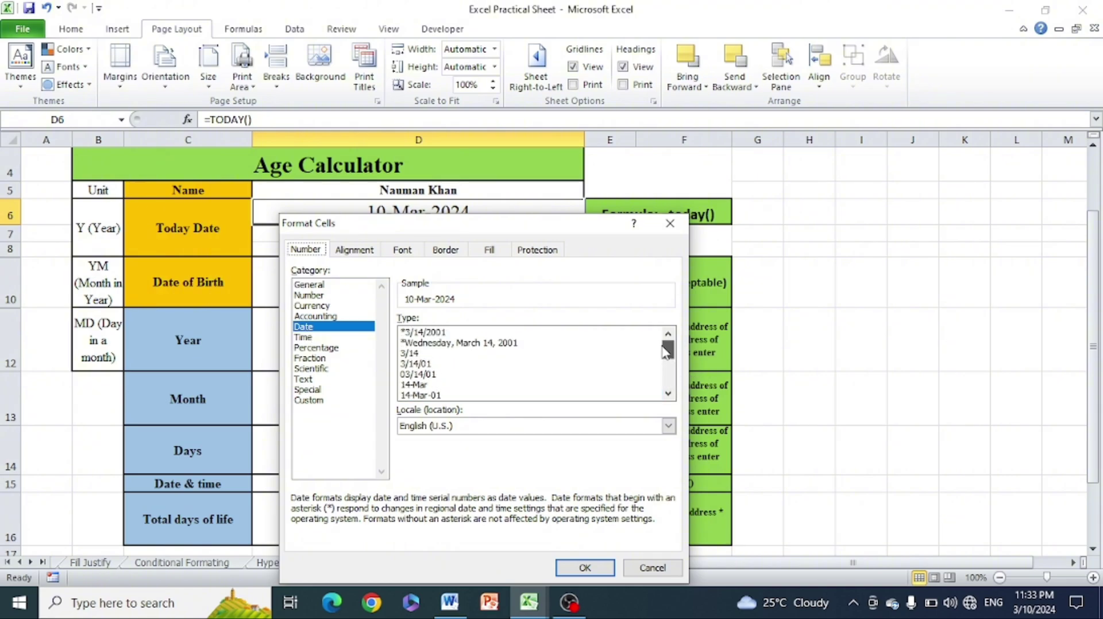
left_click(670, 223)
left_click(823, 246)
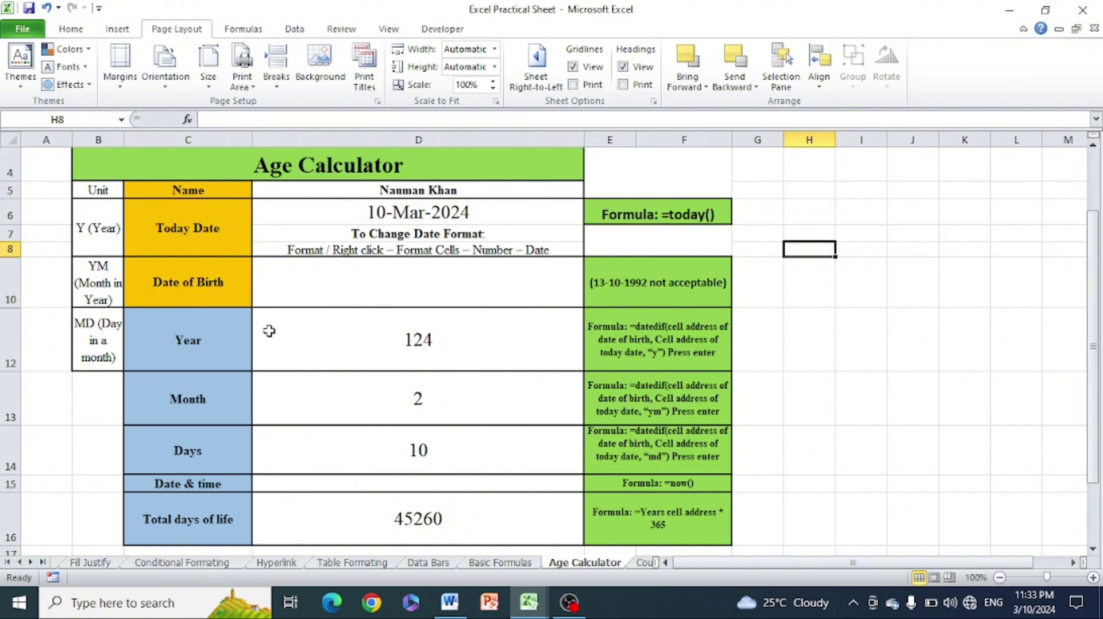
Enter 13-October-1992 as the Date of Birth in D9
left_click(388, 270)
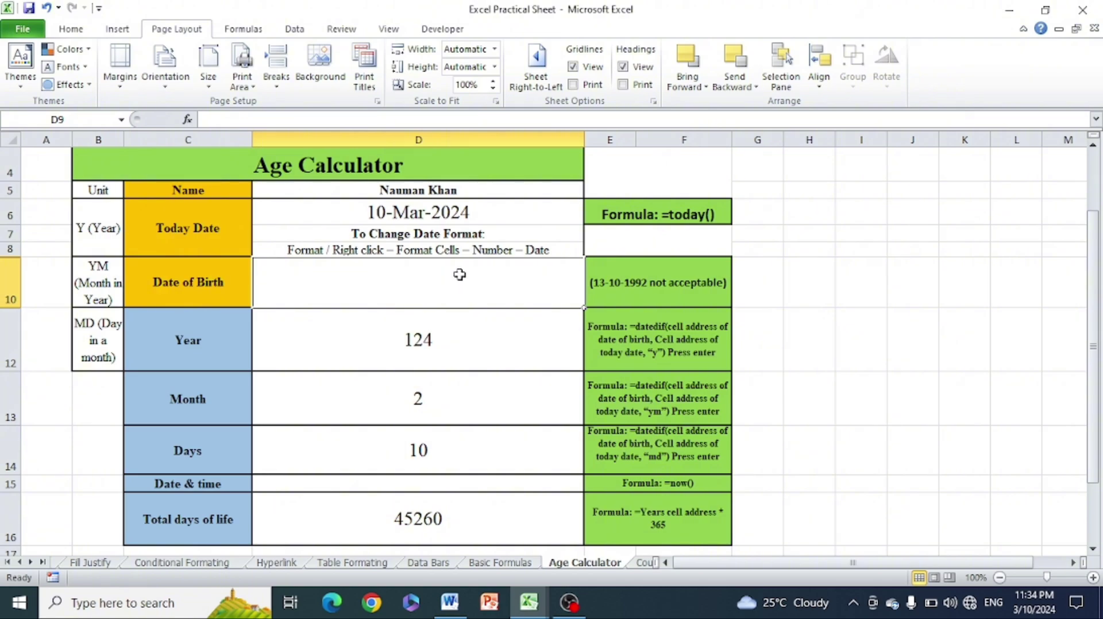
left_click(694, 291)
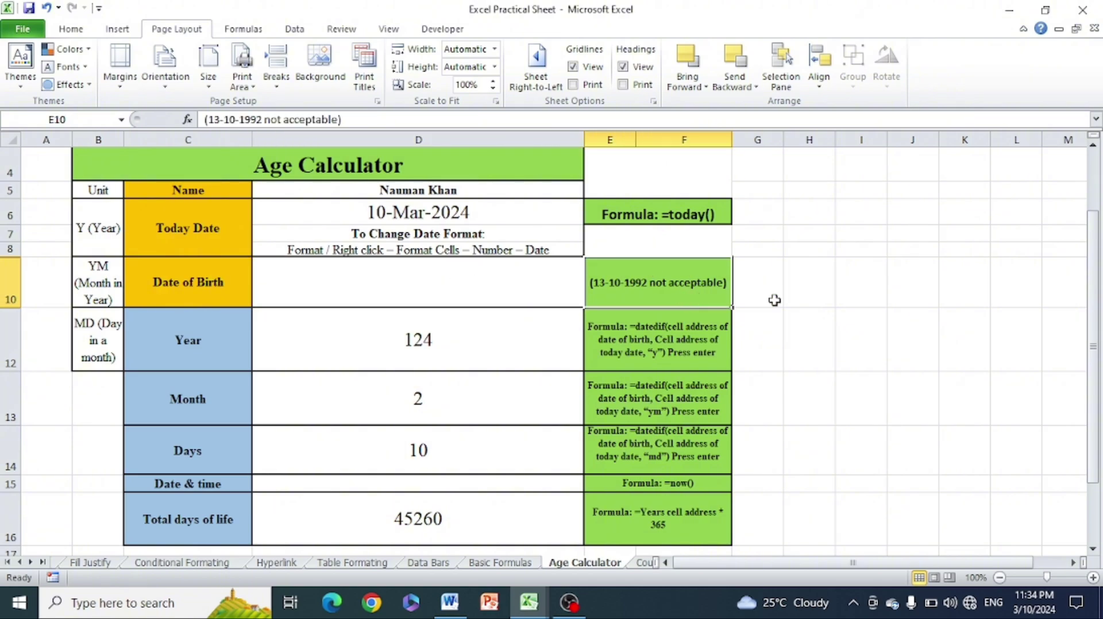
left_click(785, 302)
left_click(494, 282)
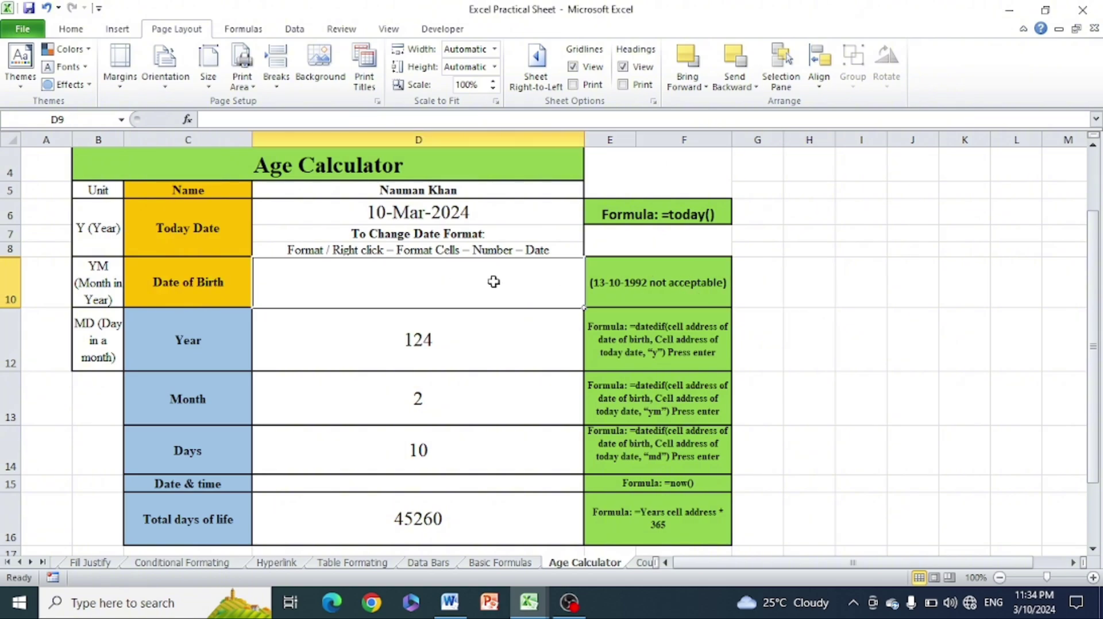
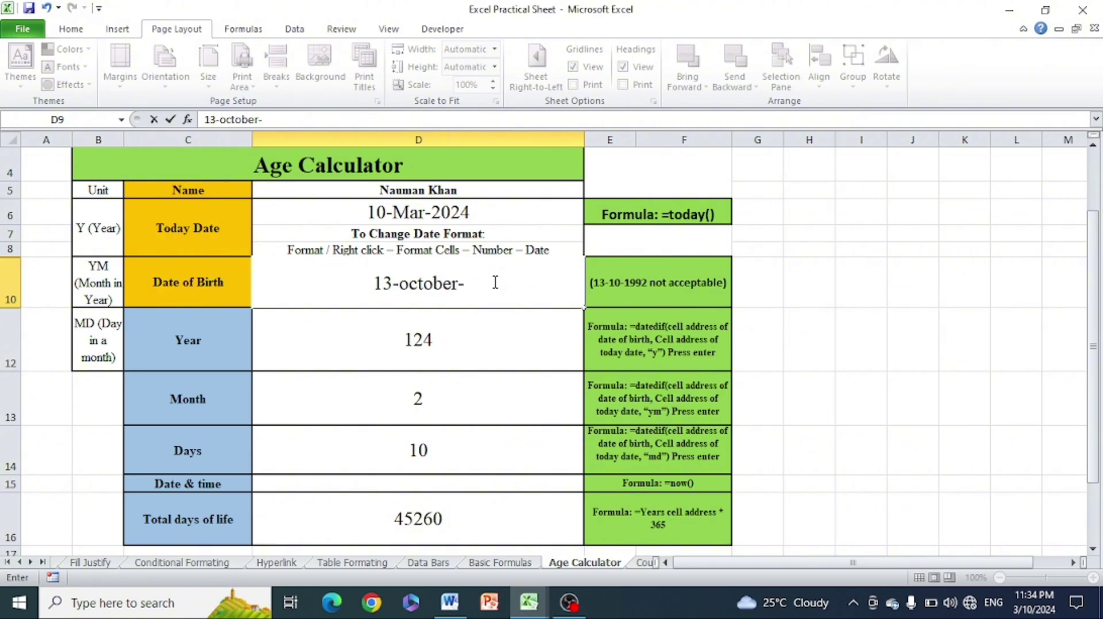
key("BackSpace")
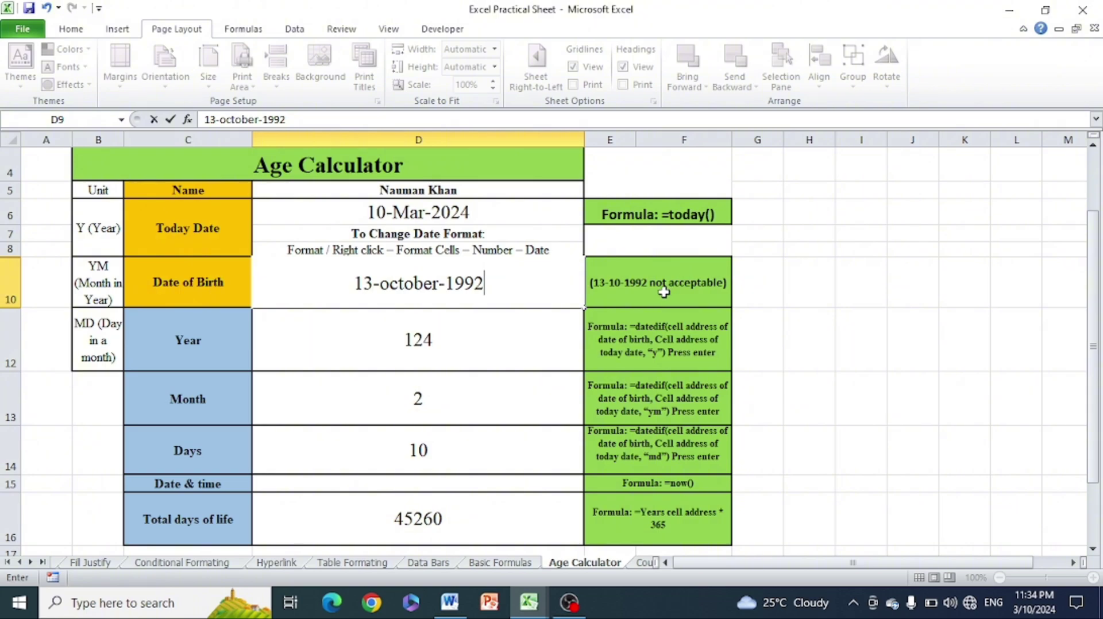
left_click(861, 282)
Clear the Year, Month, Days and Total days of life results
left_click_drag(459, 345, 457, 462)
key("Delete")
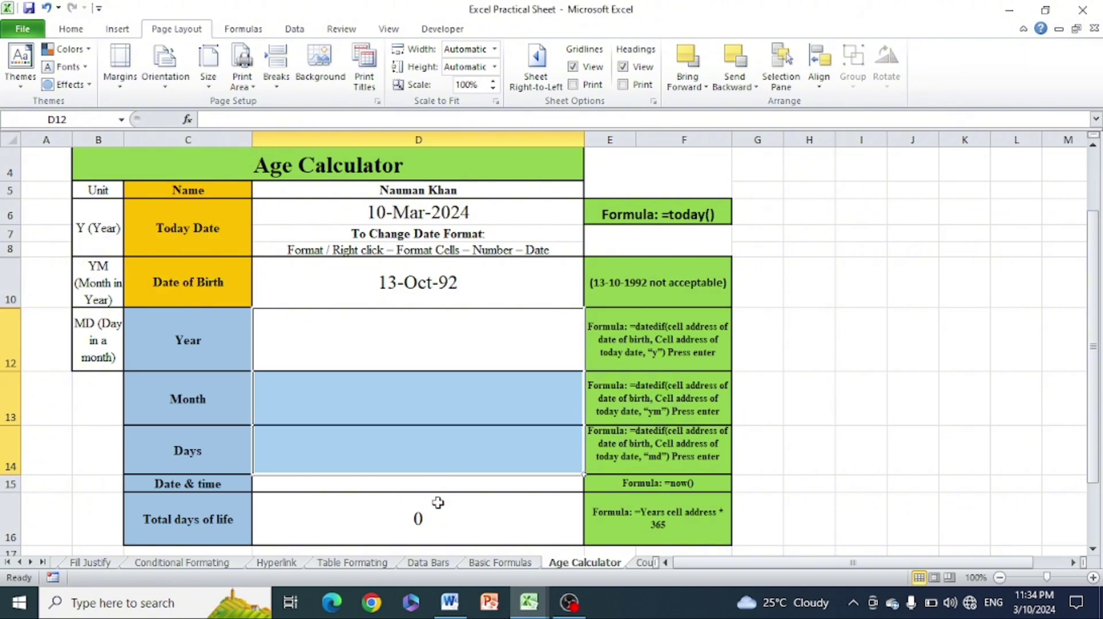
left_click(437, 502)
key("Delete")
Enter =DATEDIF(D9,D6,"Y") in D12 so the Year shows 31
left_click(799, 339)
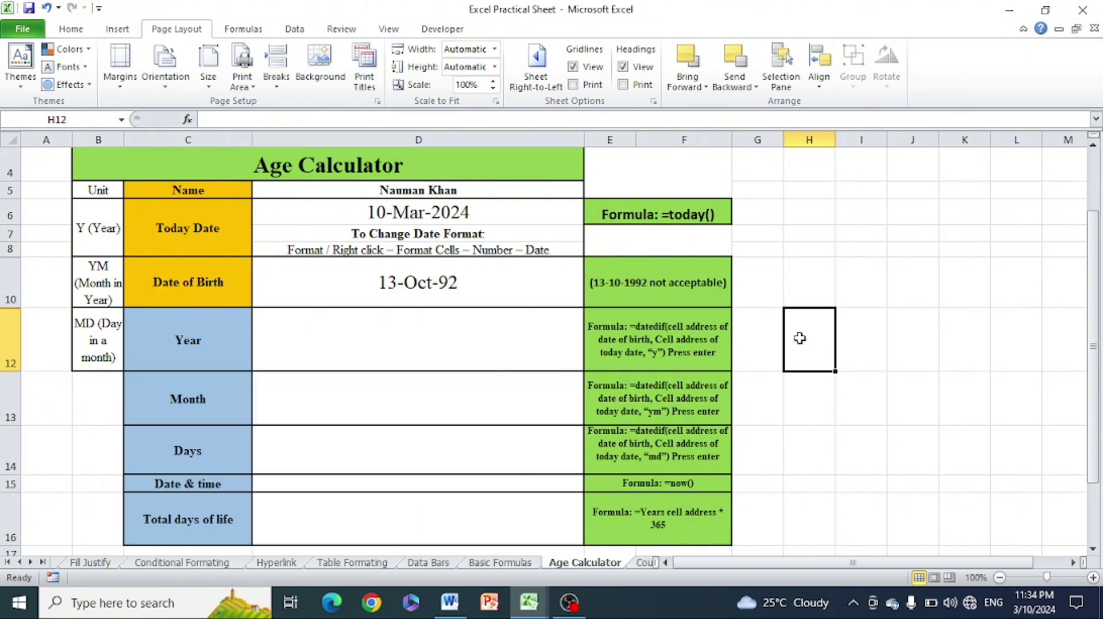
left_click(389, 352)
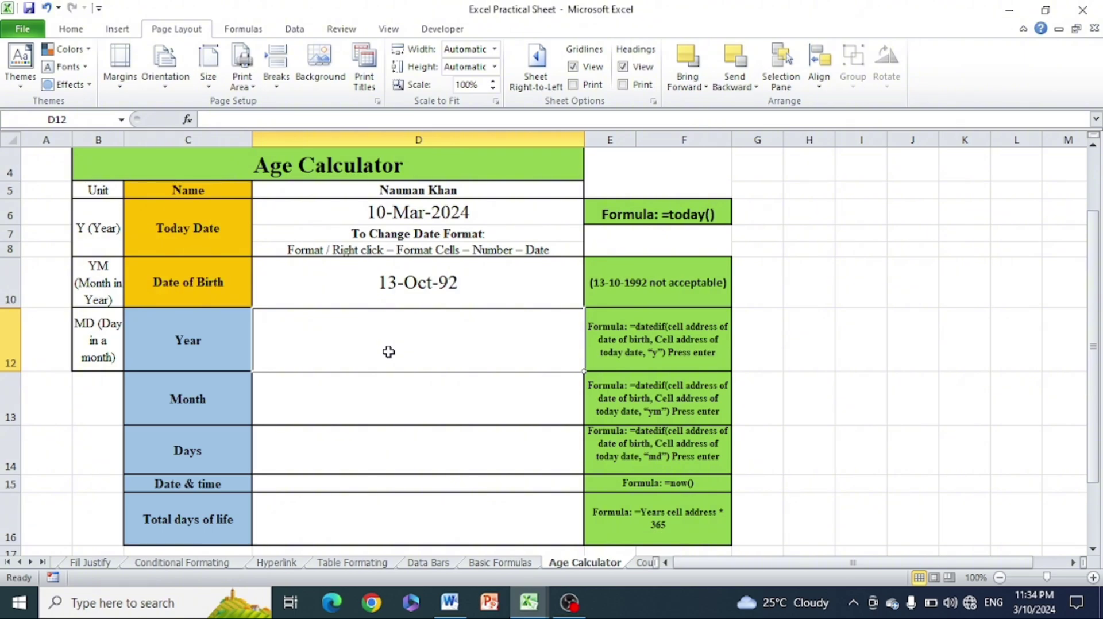
type("=datedif")
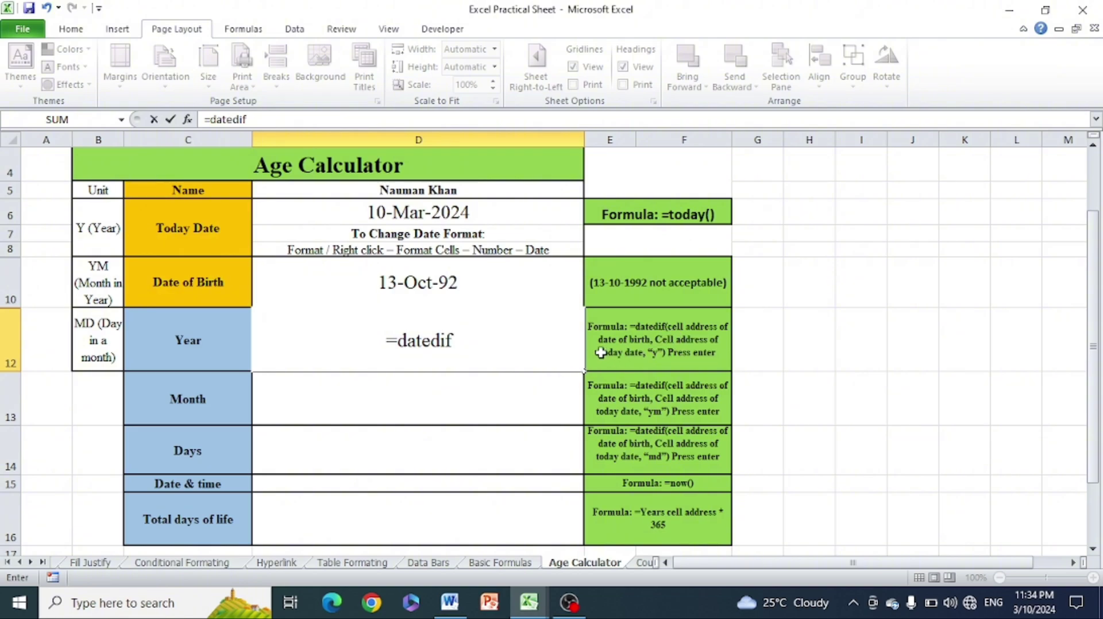
type("(")
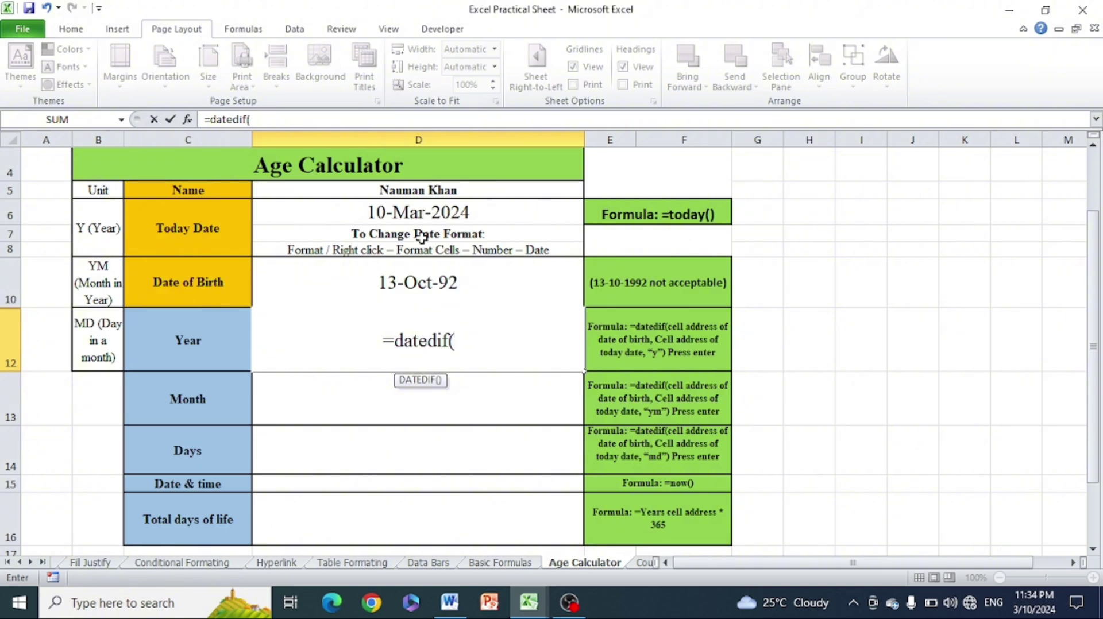
left_click(422, 280)
type(",")
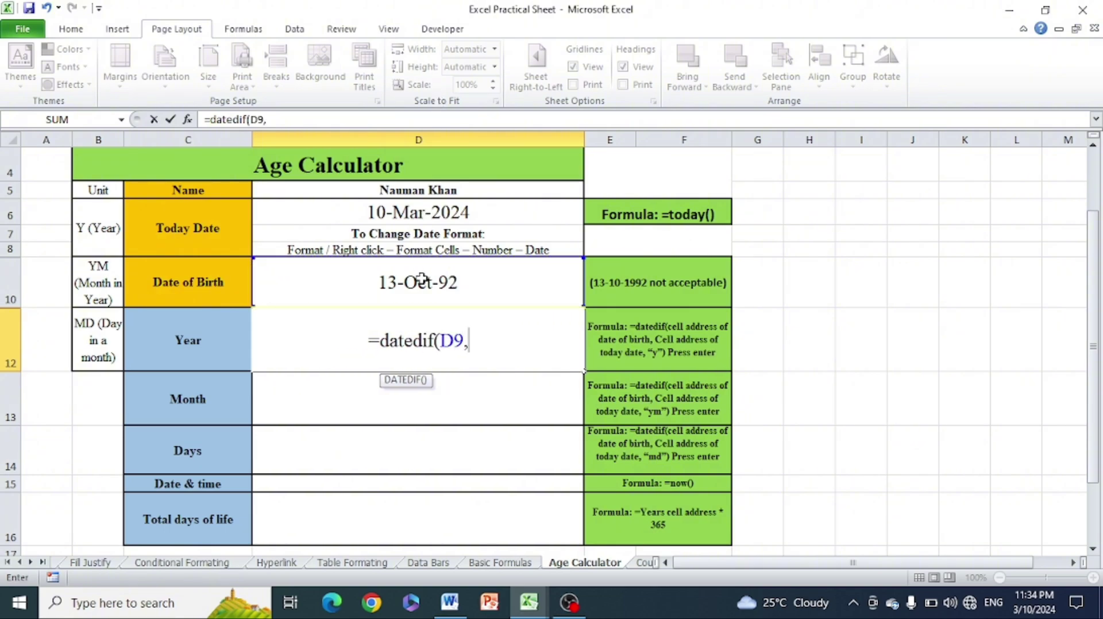
left_click(422, 214)
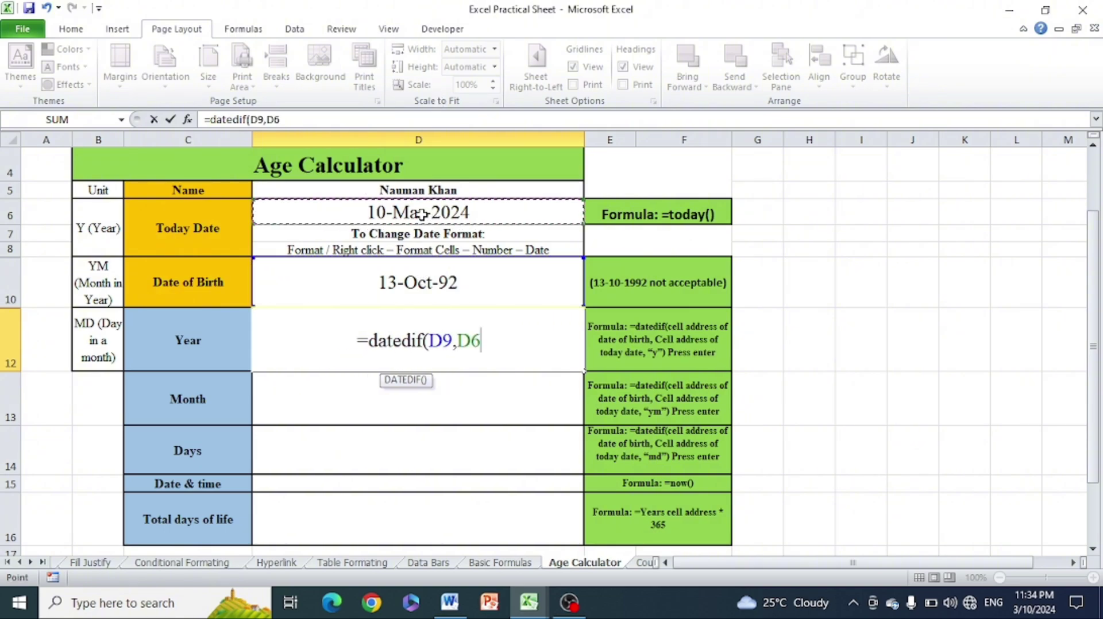
type(",")
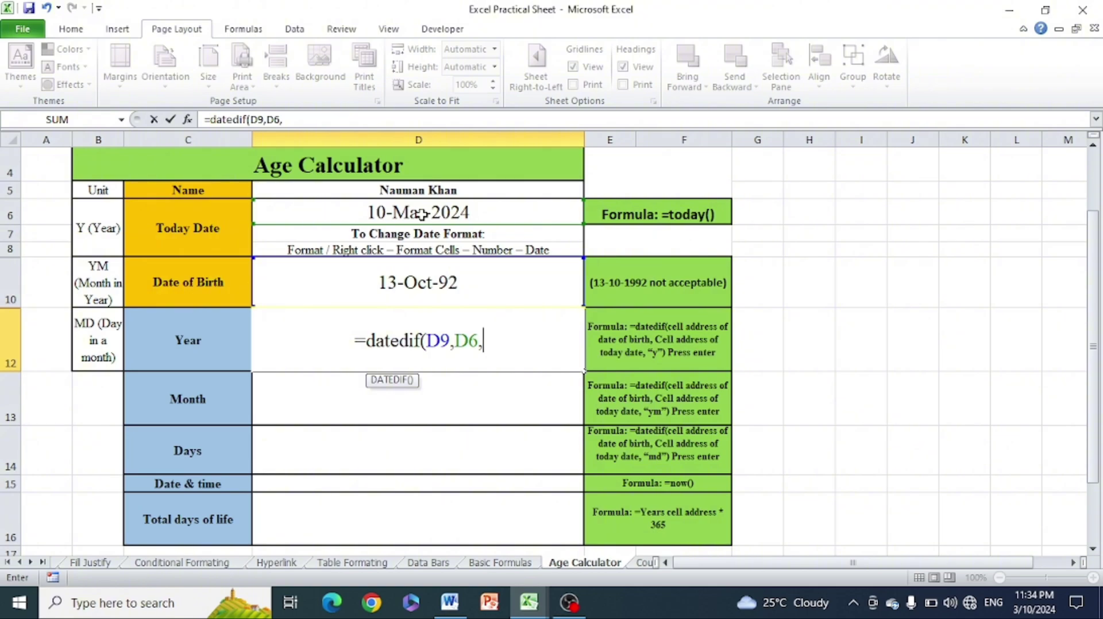
type("\"")
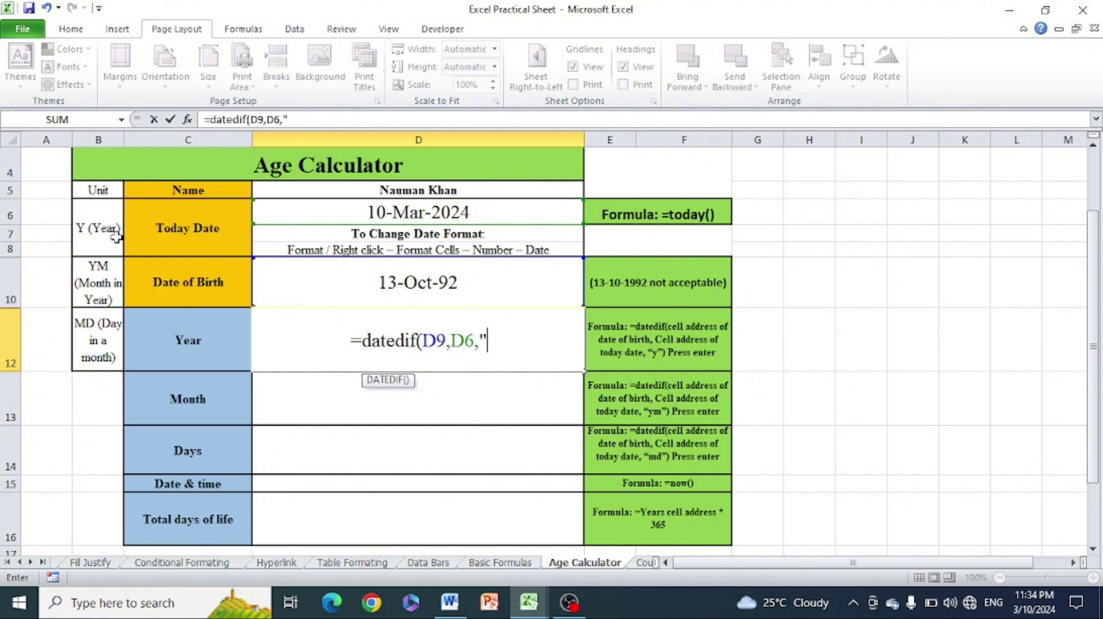
type("Y")
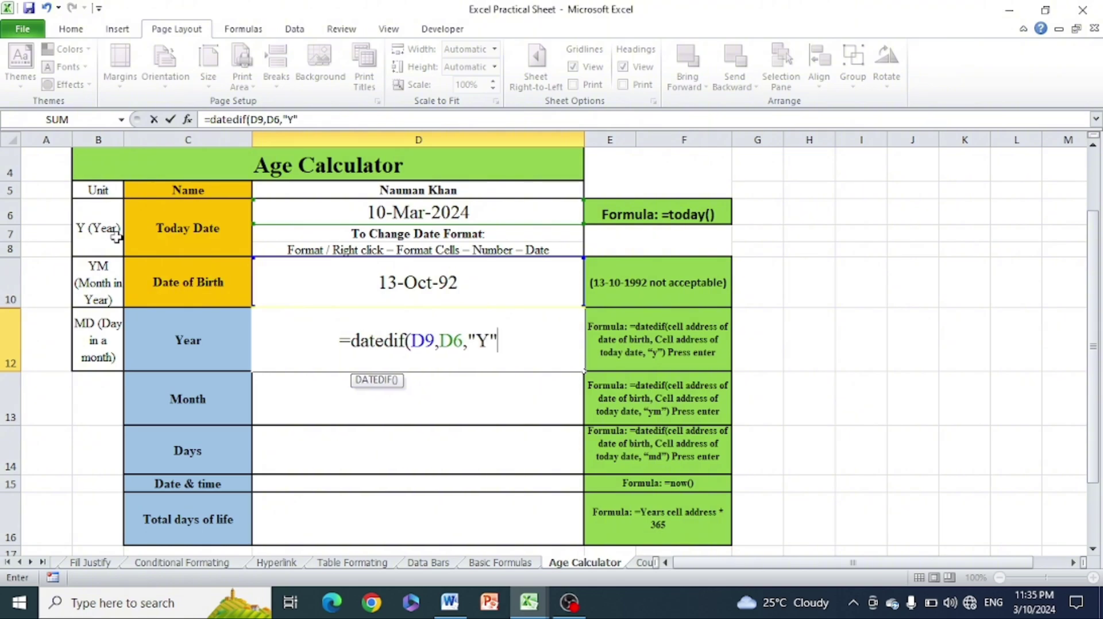
type(")")
key("Return")
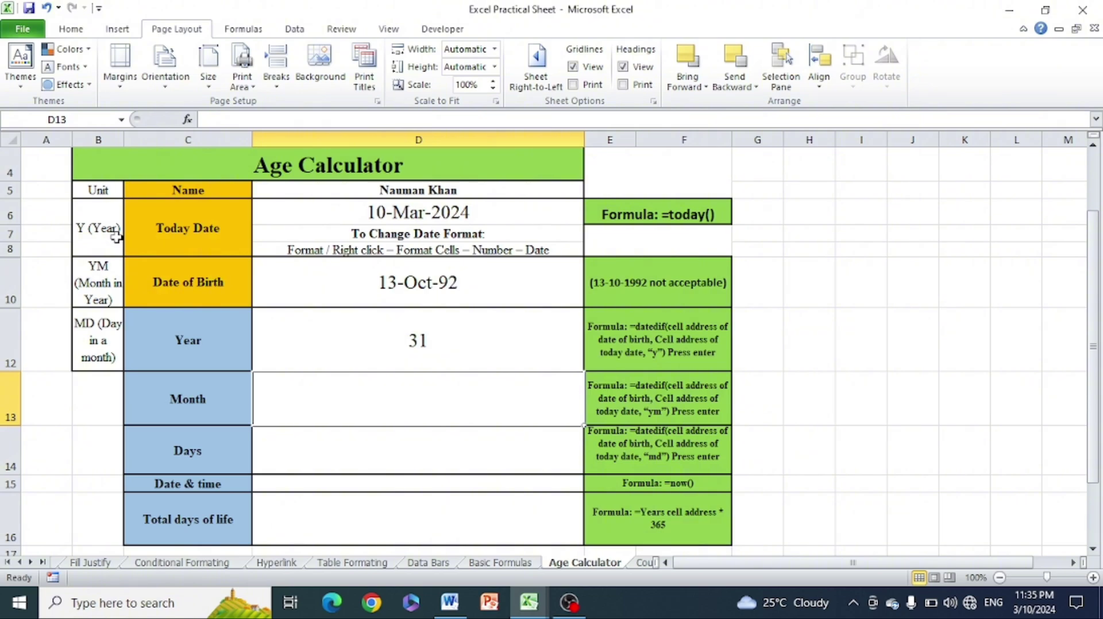
left_click(893, 407)
Enter =DATEDIF(D9,D6,"YM") in D13 so the Month shows 4
left_click(454, 344)
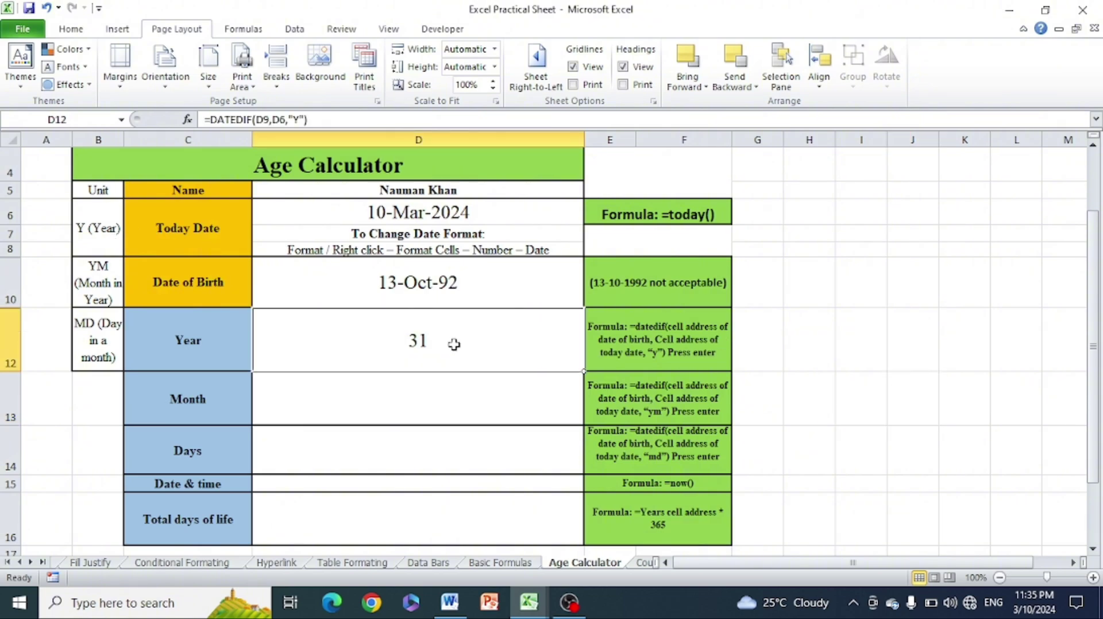
left_click(427, 397)
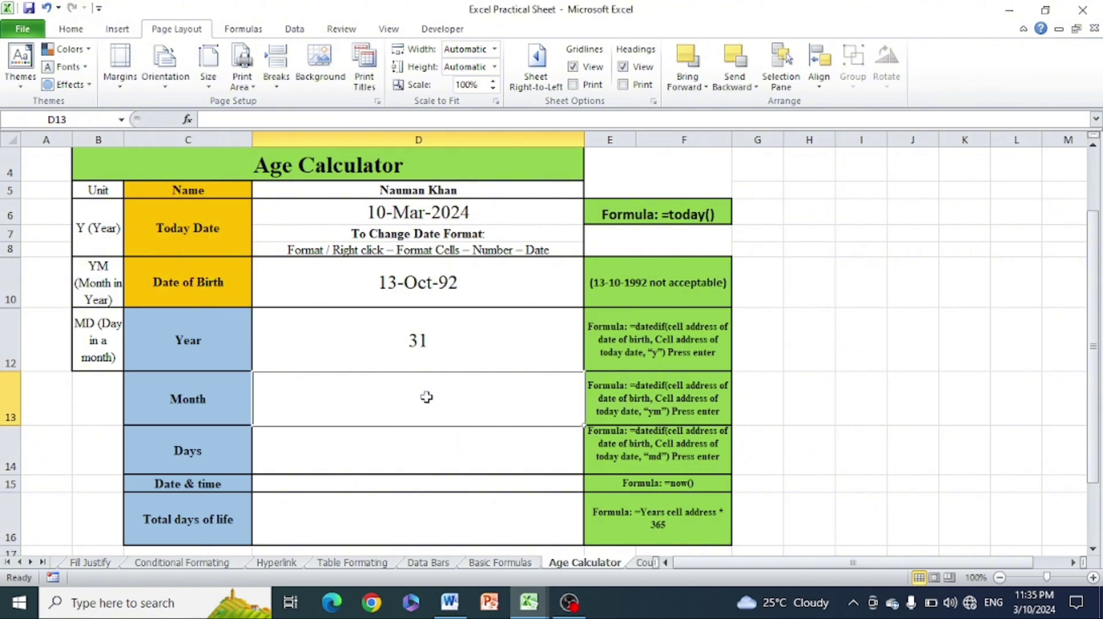
type("=date")
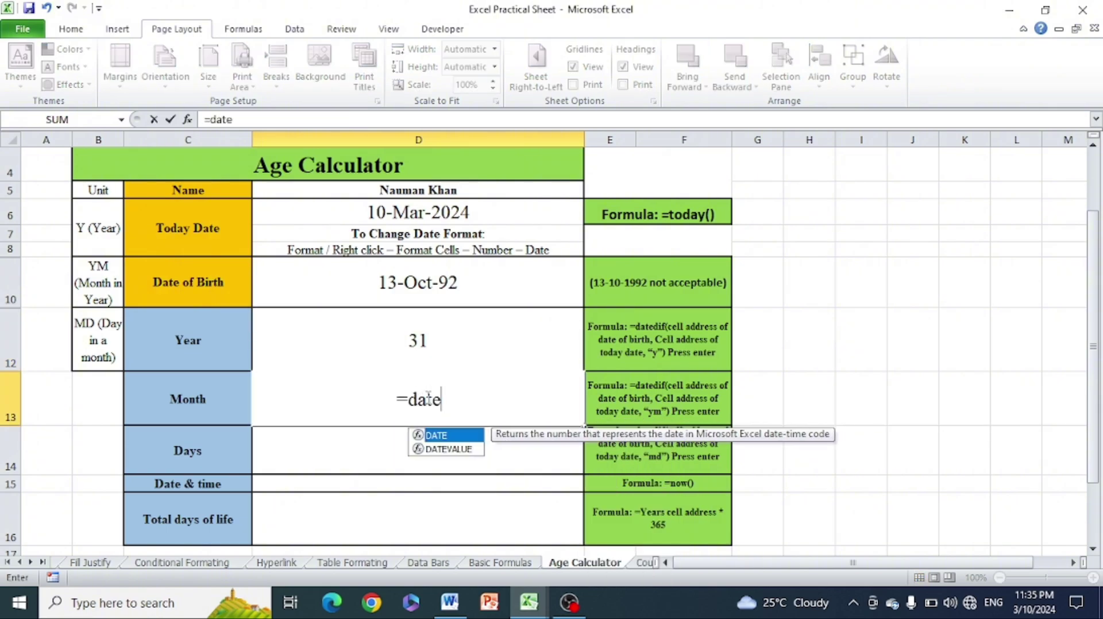
type("dif(")
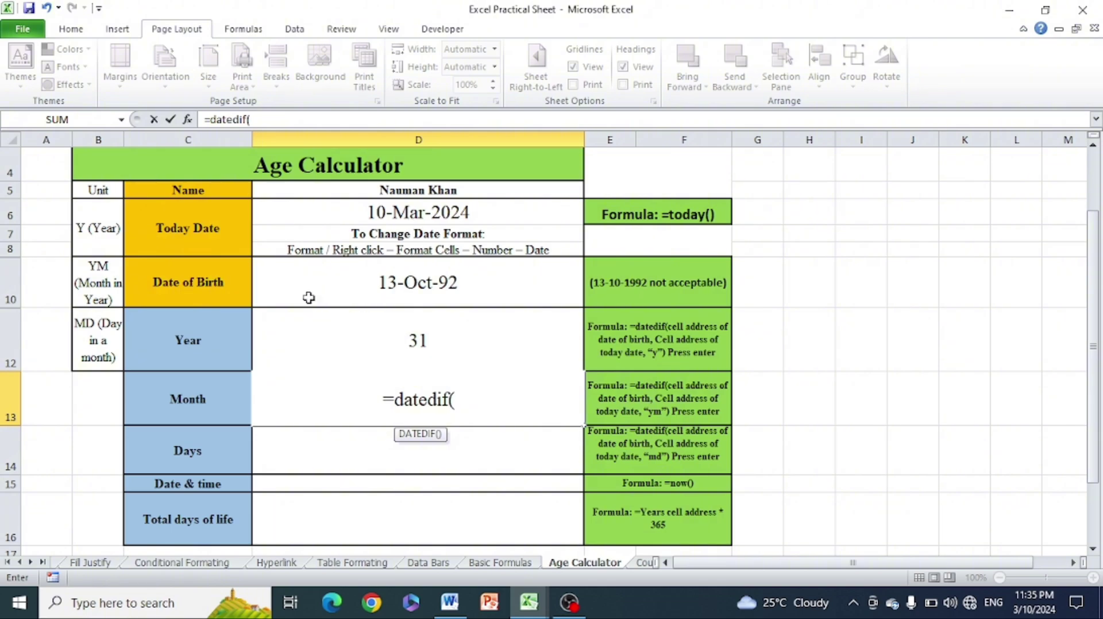
left_click(471, 279)
type(",")
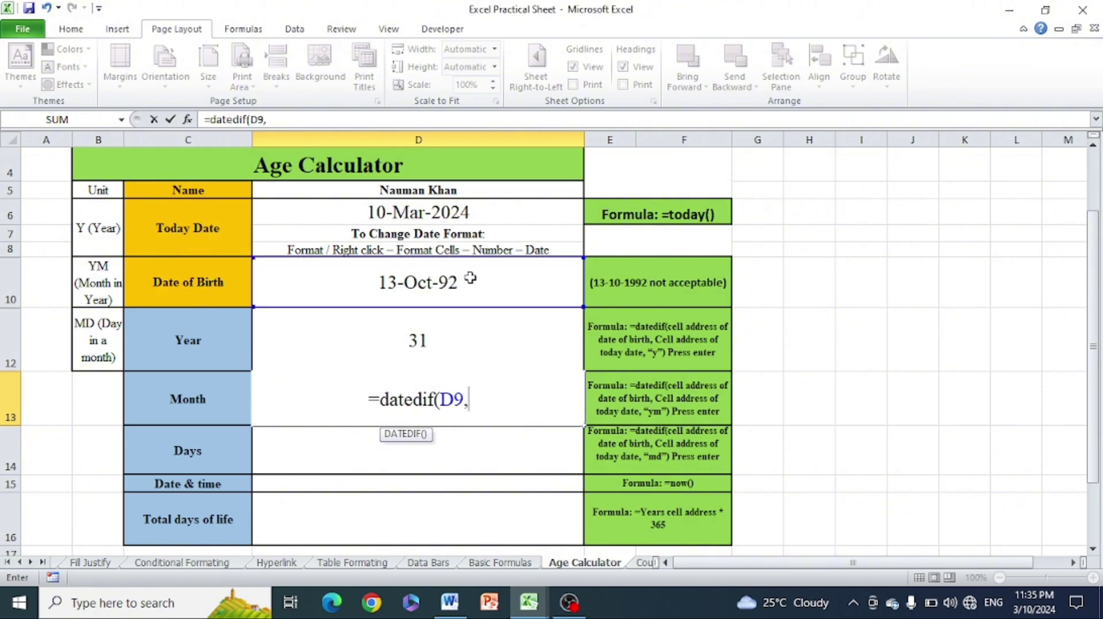
left_click(454, 212)
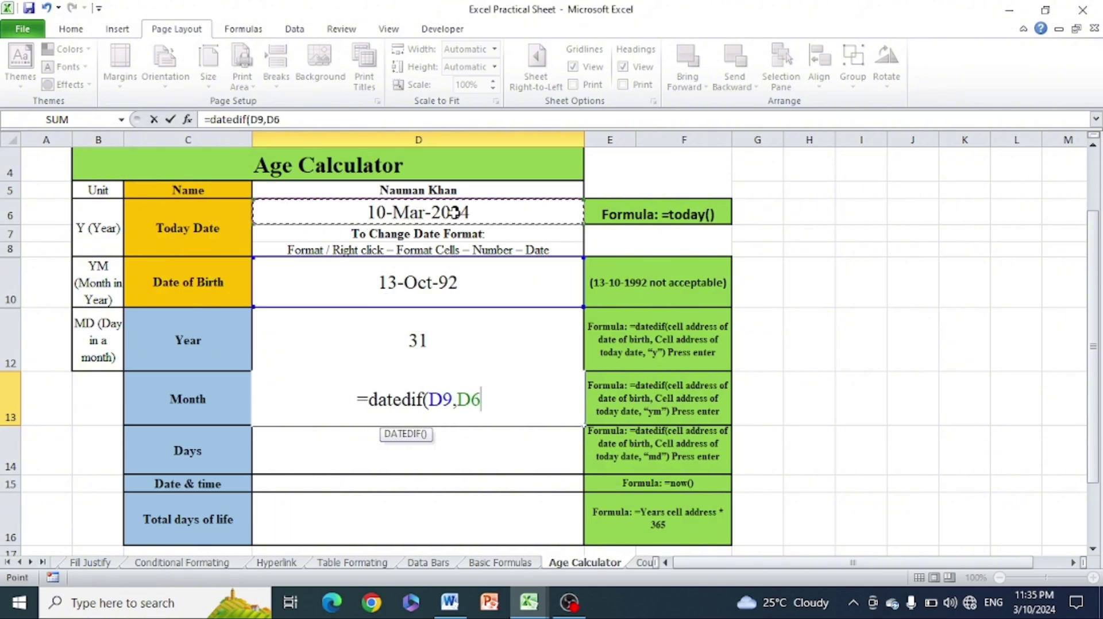
type(",\"")
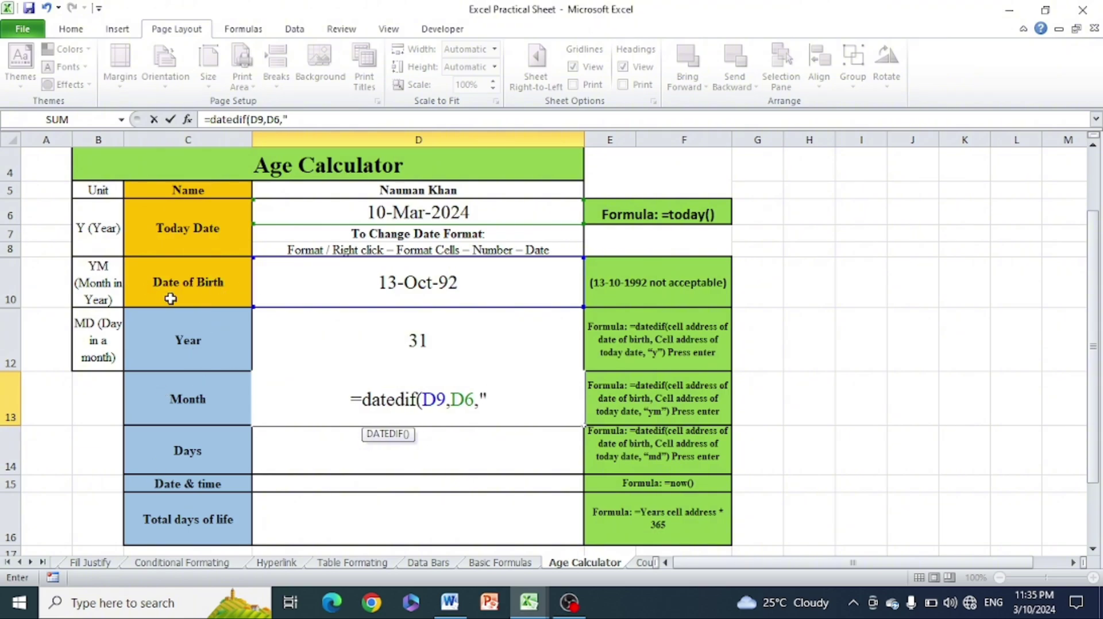
type("YM")
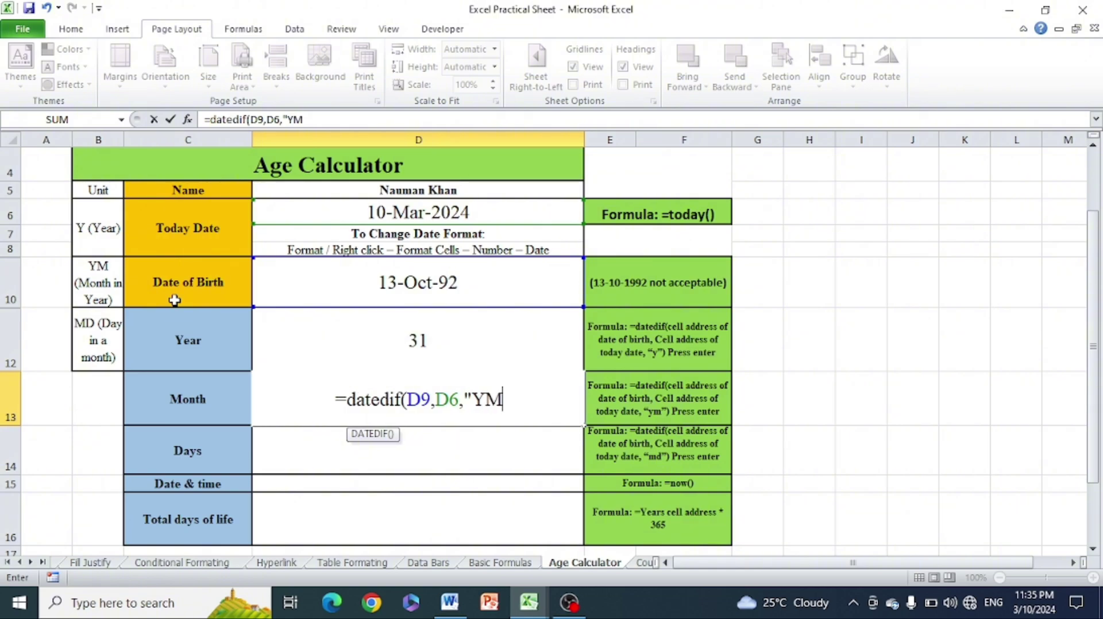
type("\"")
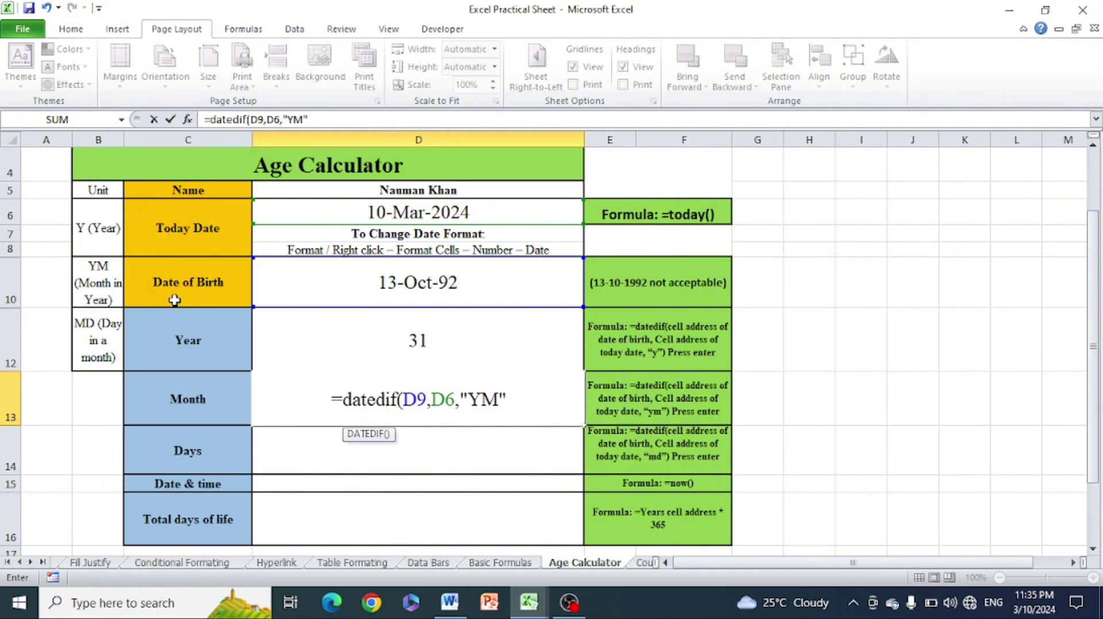
type(")")
key("Return")
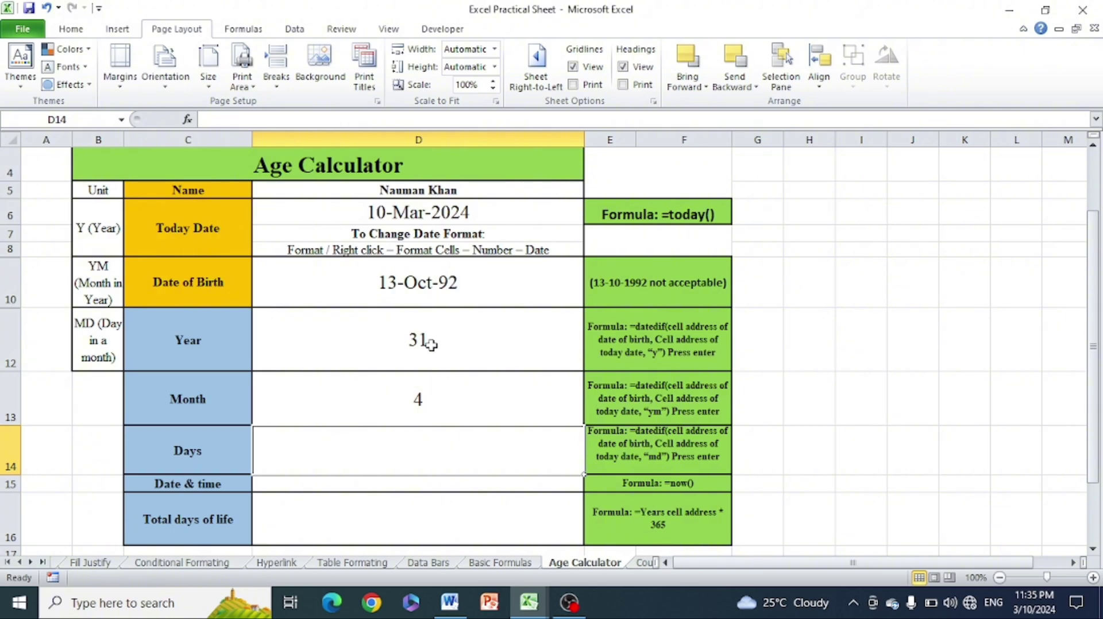
left_click(428, 403)
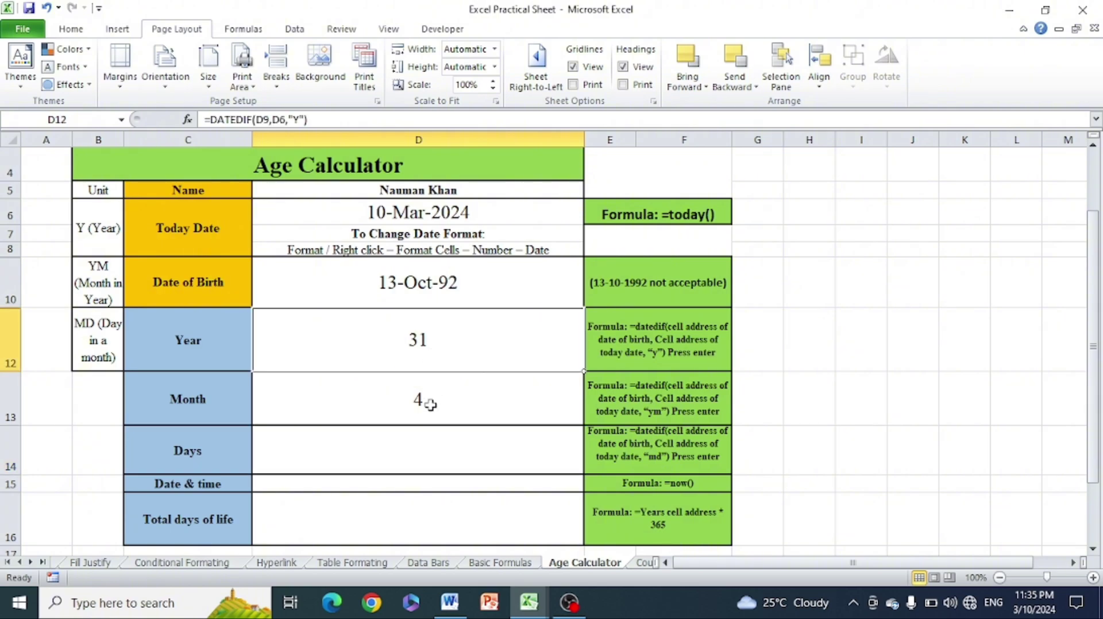
Enter =DATEDIF(D9,D6,"MD") in D14 so the Days shows 26
left_click(396, 454)
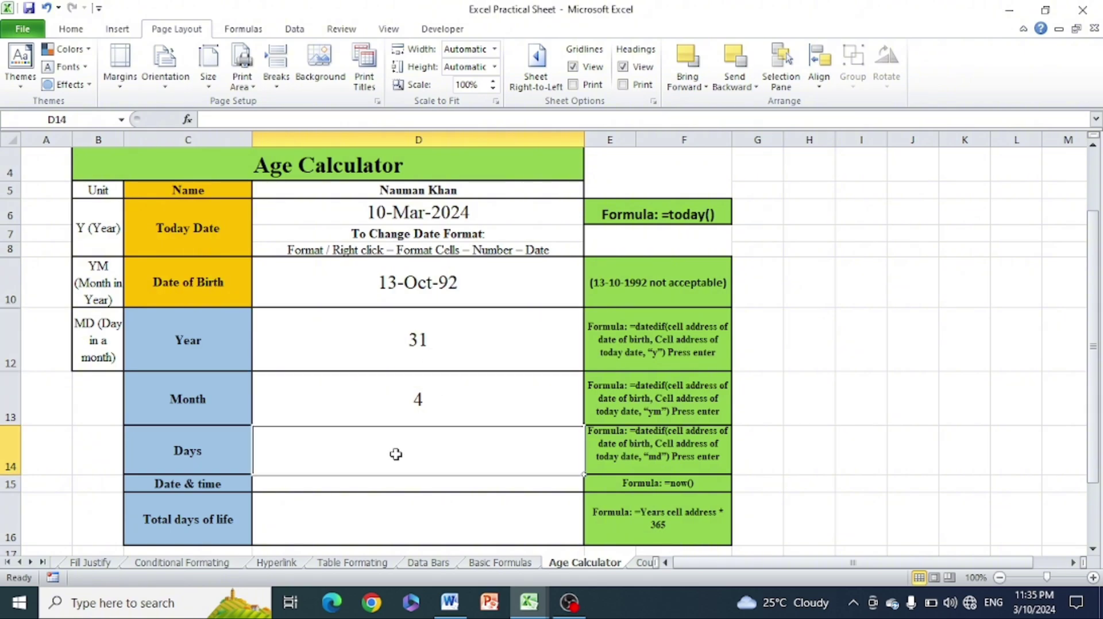
type("=datedif(")
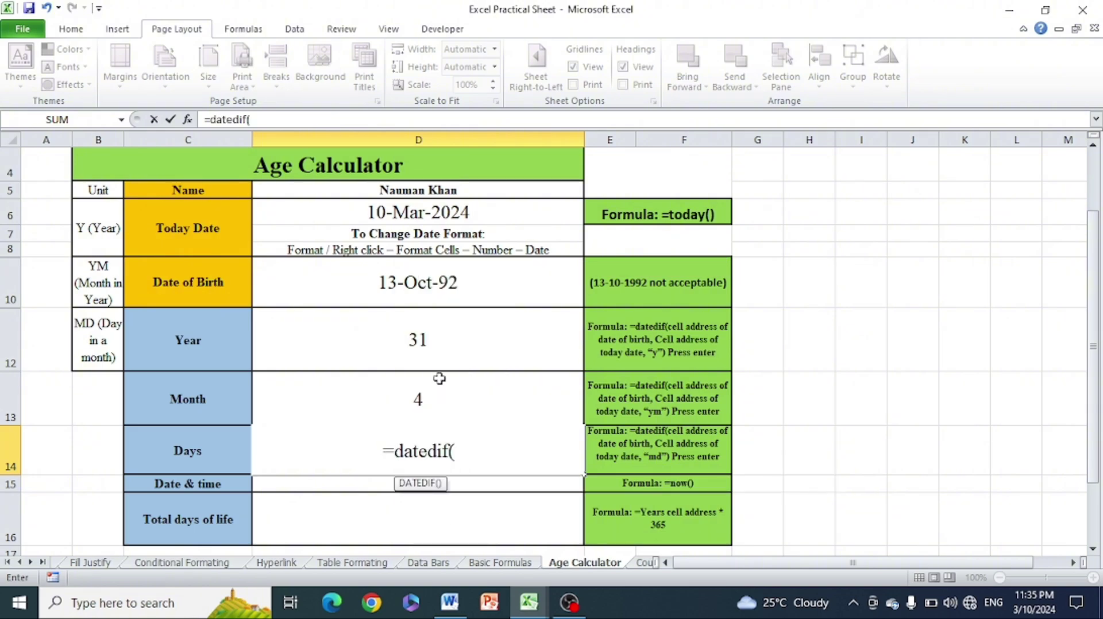
left_click(422, 286)
type(",")
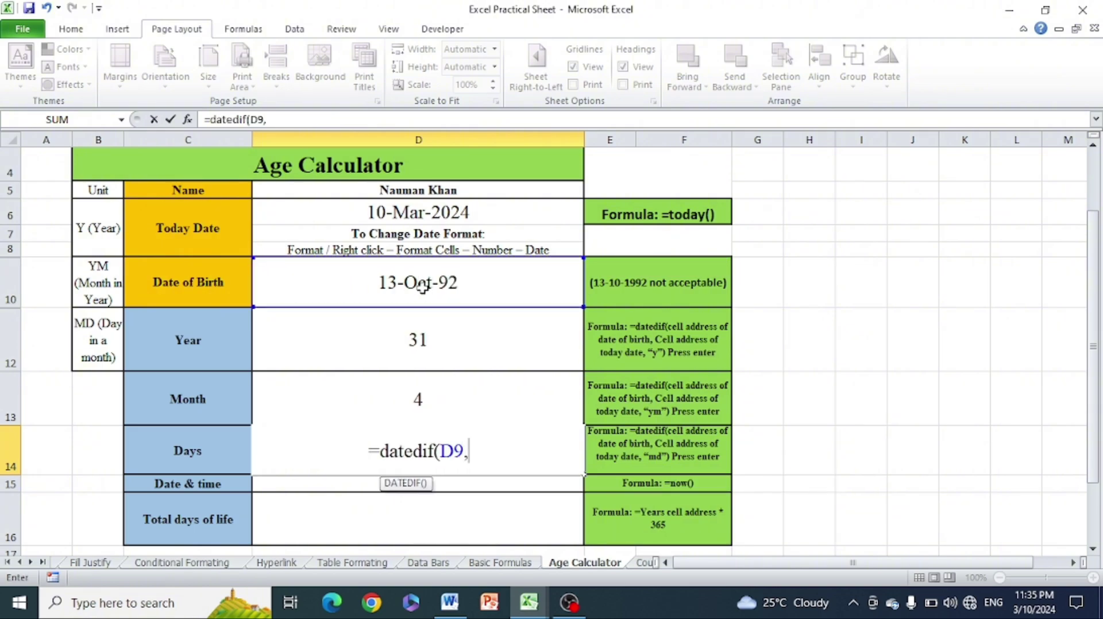
left_click(470, 213)
type(",")
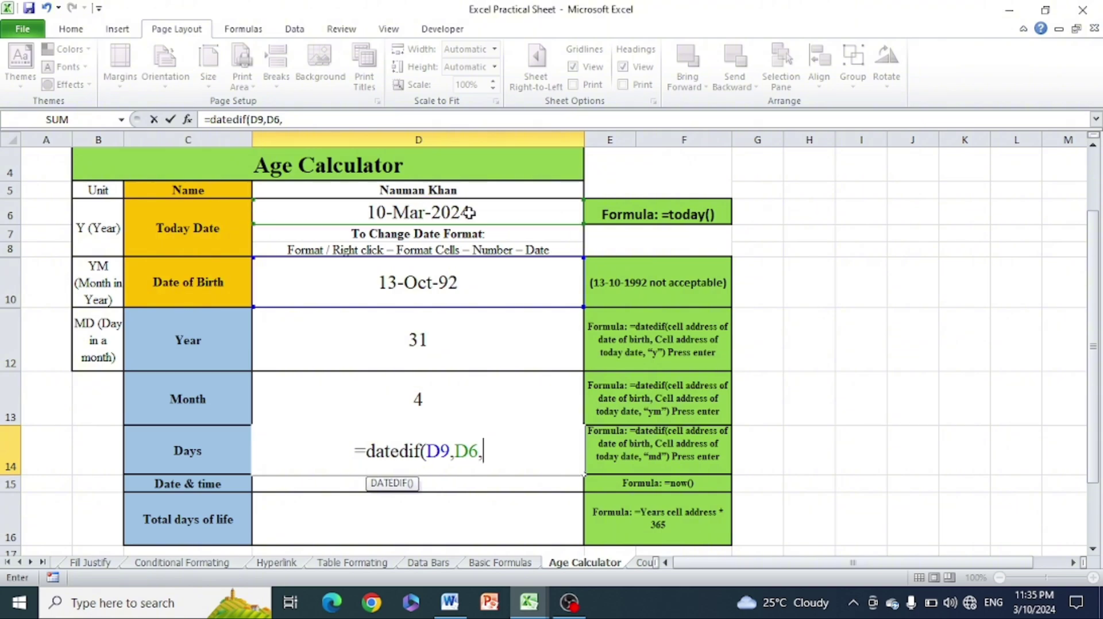
type("\"")
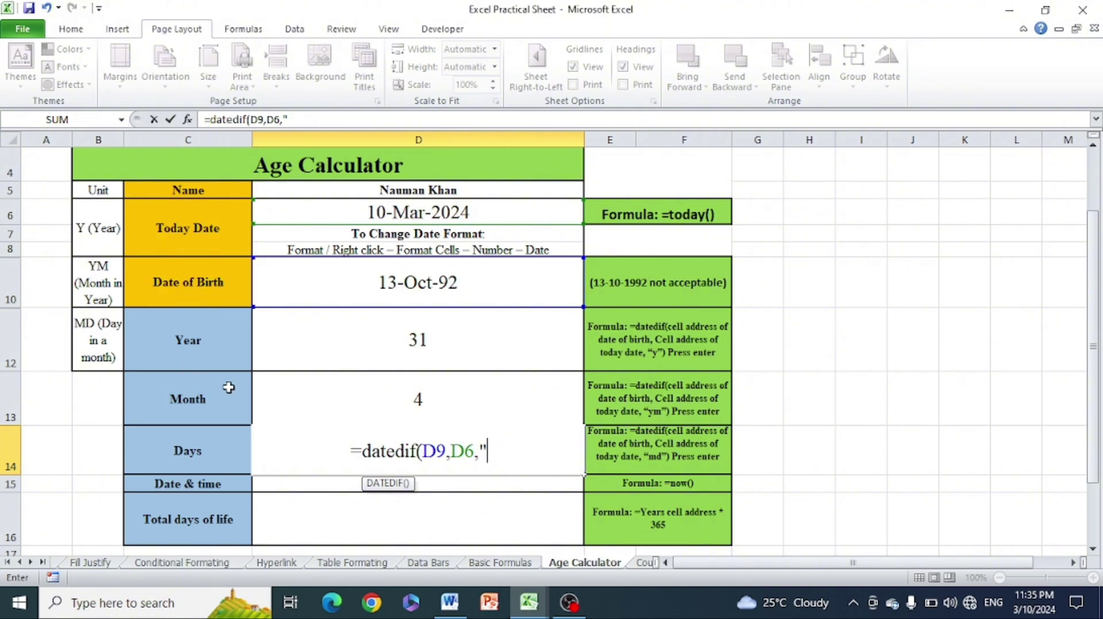
type("MD")
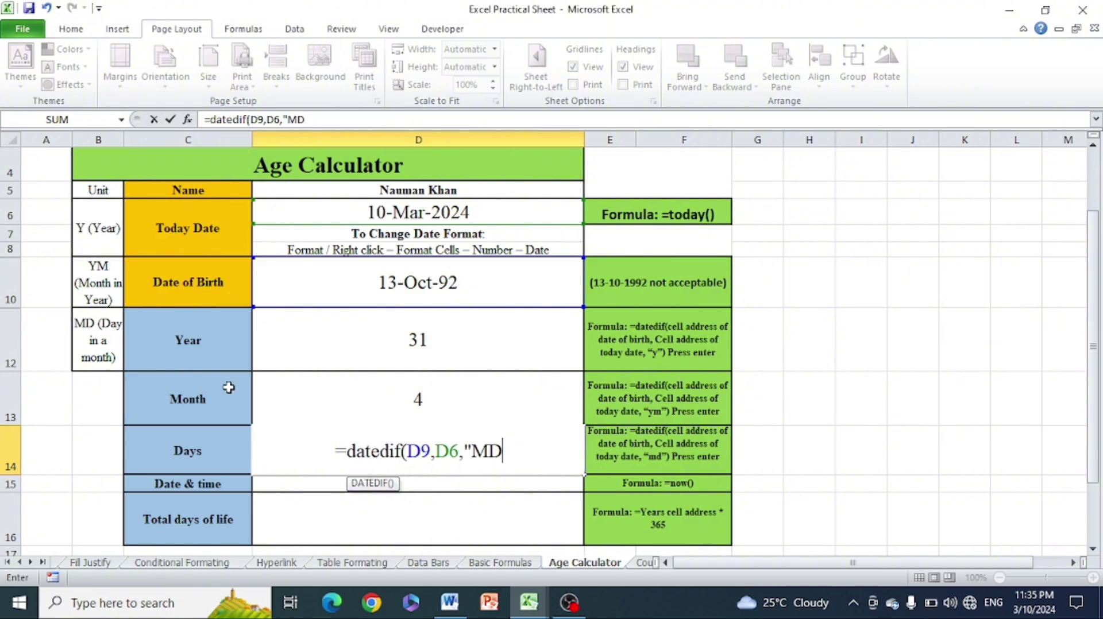
type("\")")
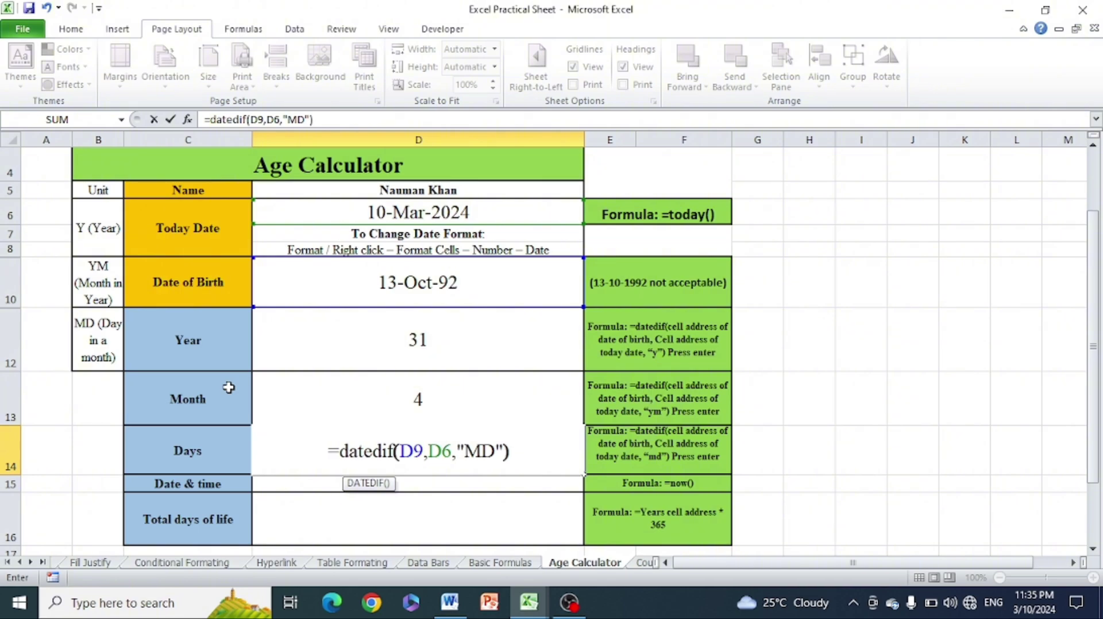
key("Return")
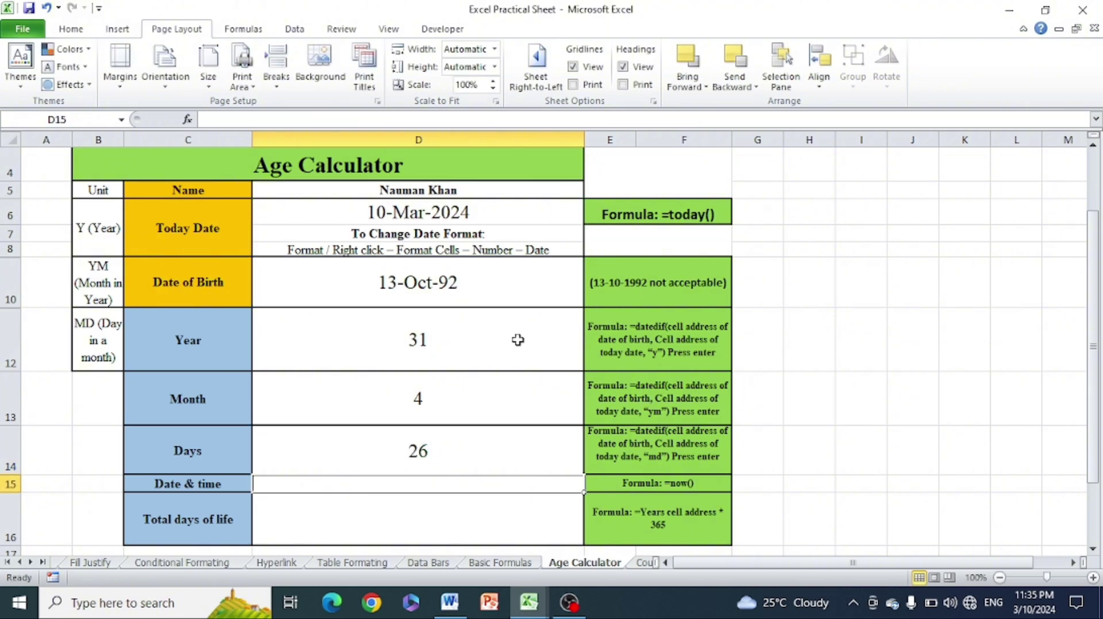
Review the Year, Month and Days formulas in D12 to D14
left_click(447, 345)
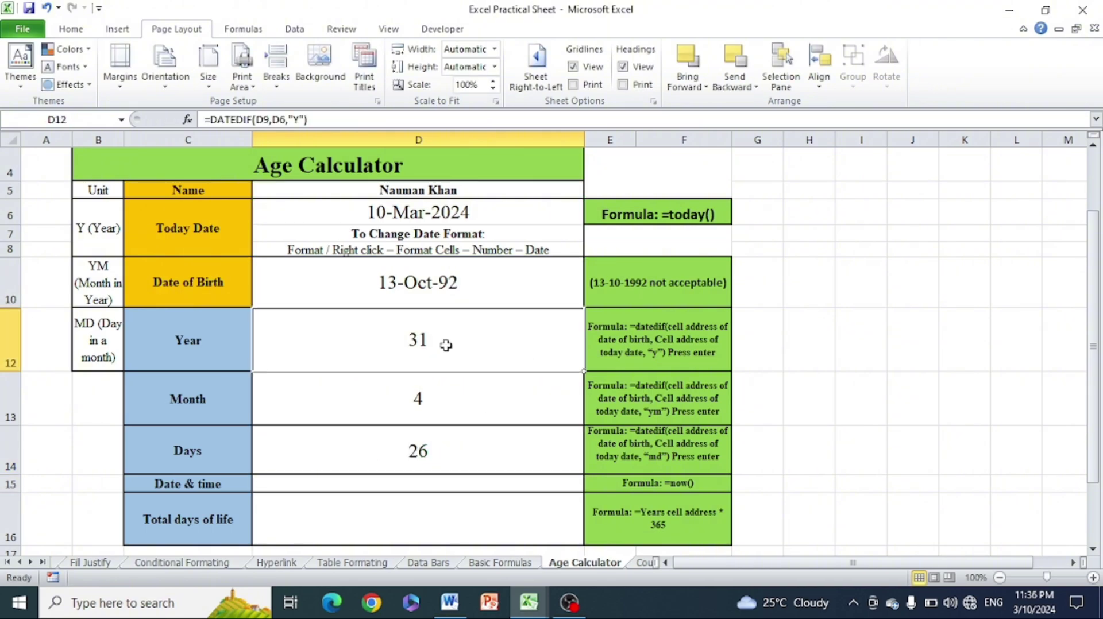
left_click(430, 400)
left_click(449, 463)
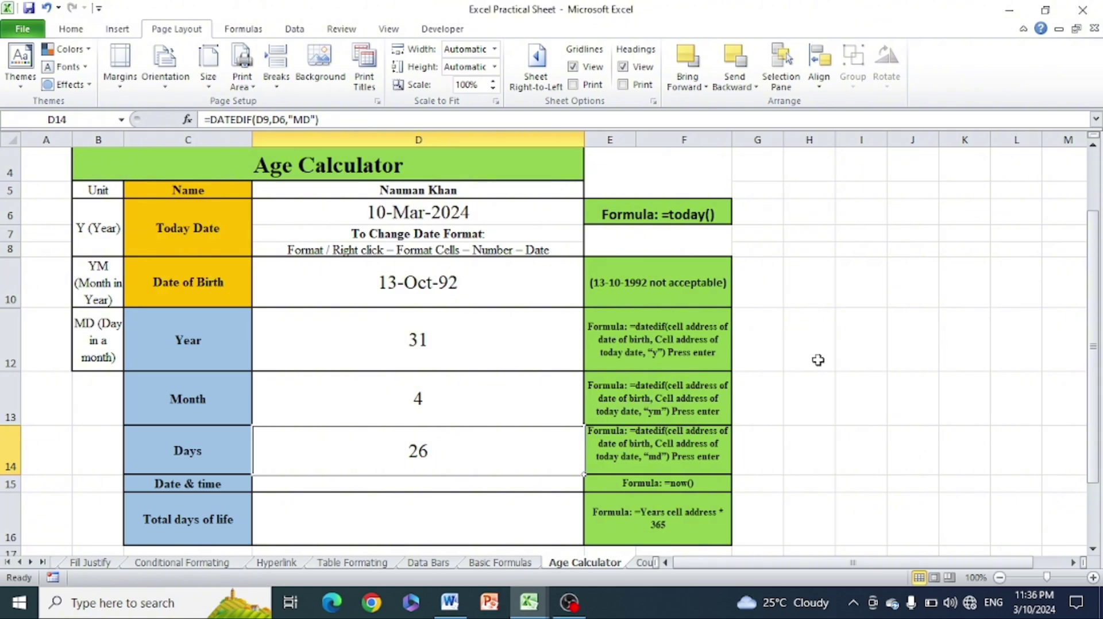
left_click_drag(1094, 345, 1095, 365)
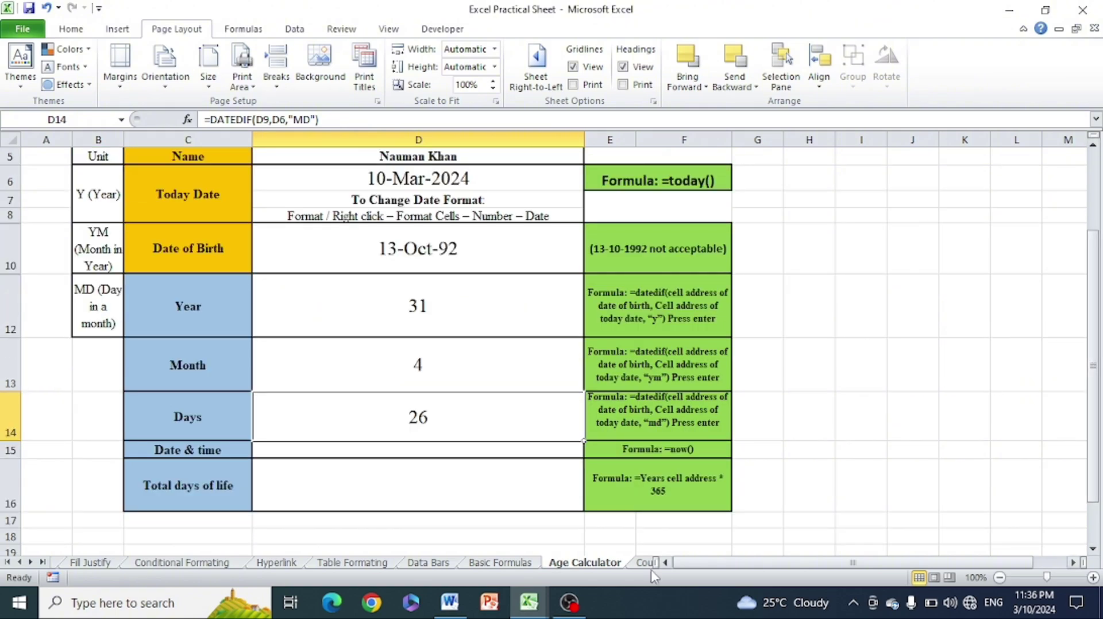
Enter =NOW() in D15 so it shows 3/10/2024 23:36
left_click(464, 451)
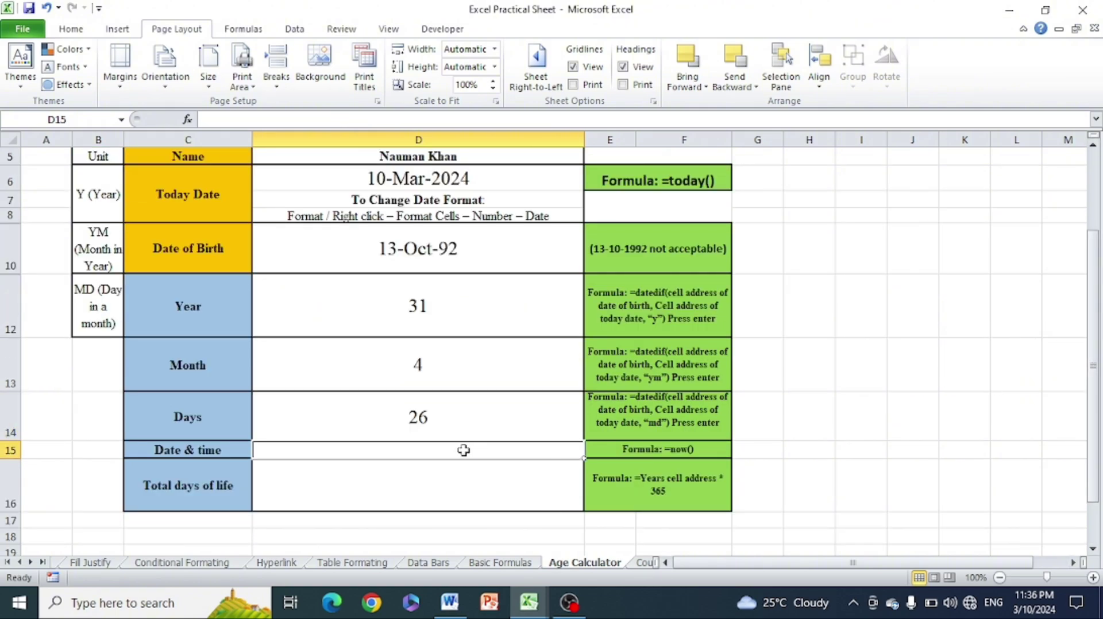
type("=")
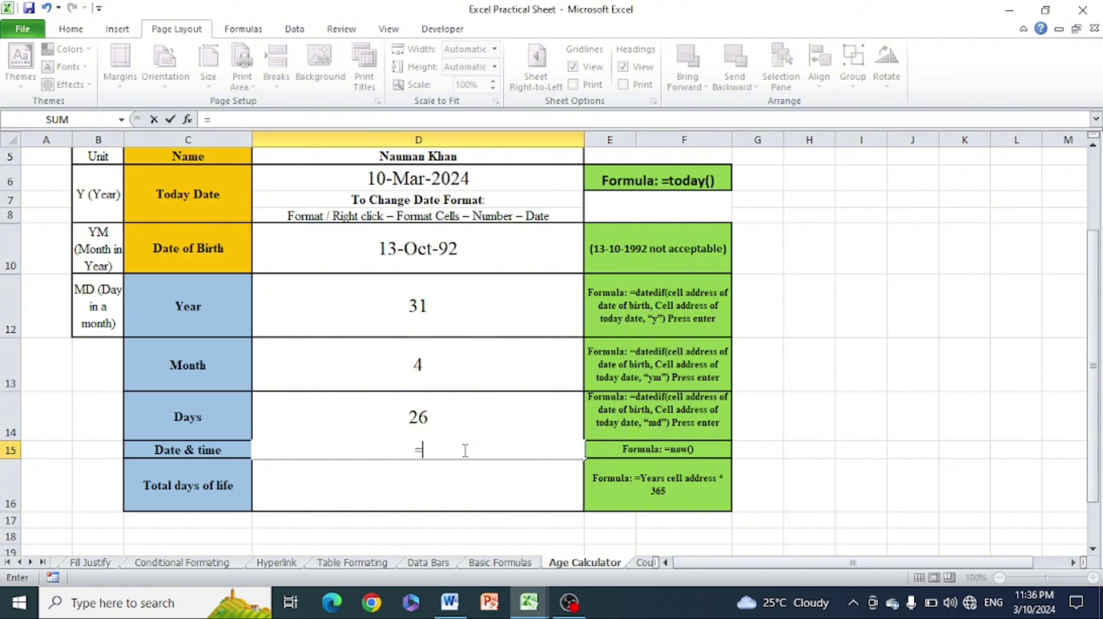
type("now()")
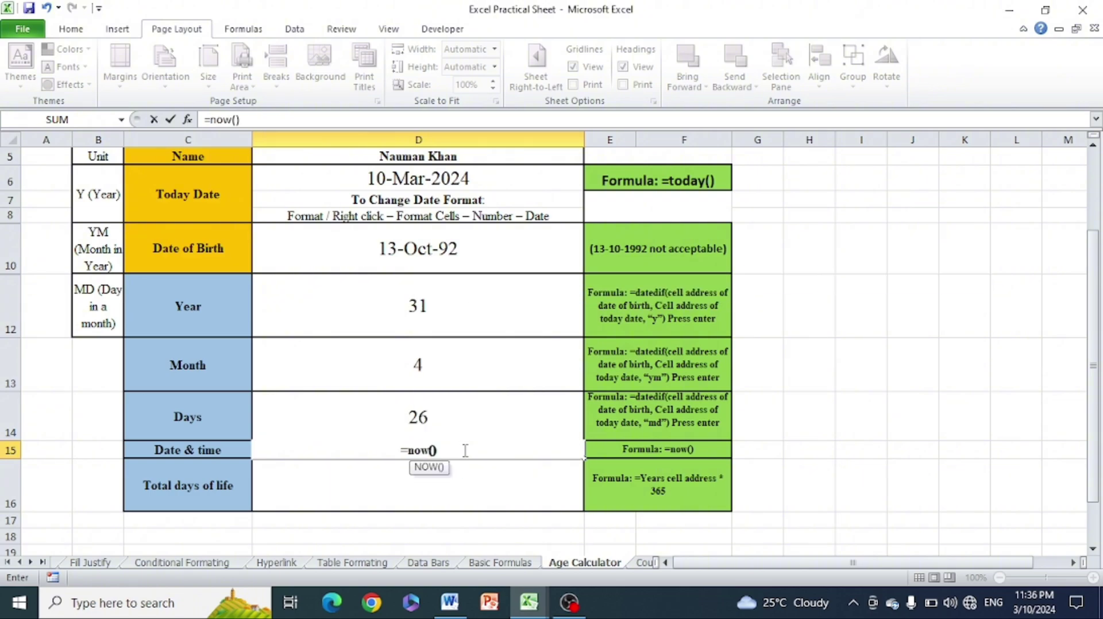
key("Return")
left_click(756, 415)
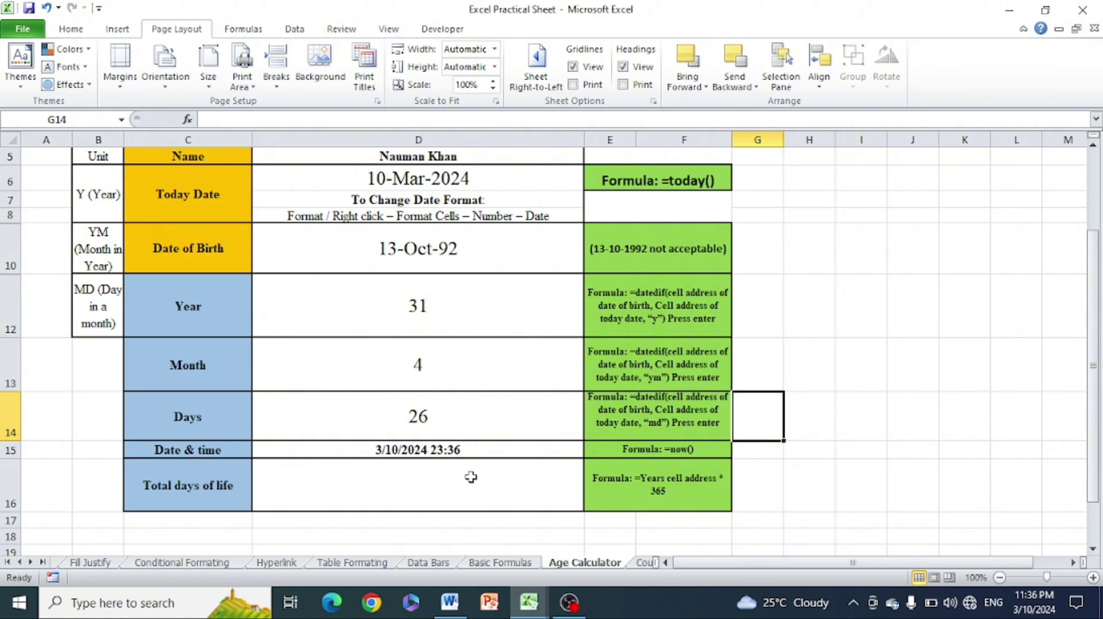
Enter =D12*365 in D16 so Total days of life shows 11315
left_click(453, 482)
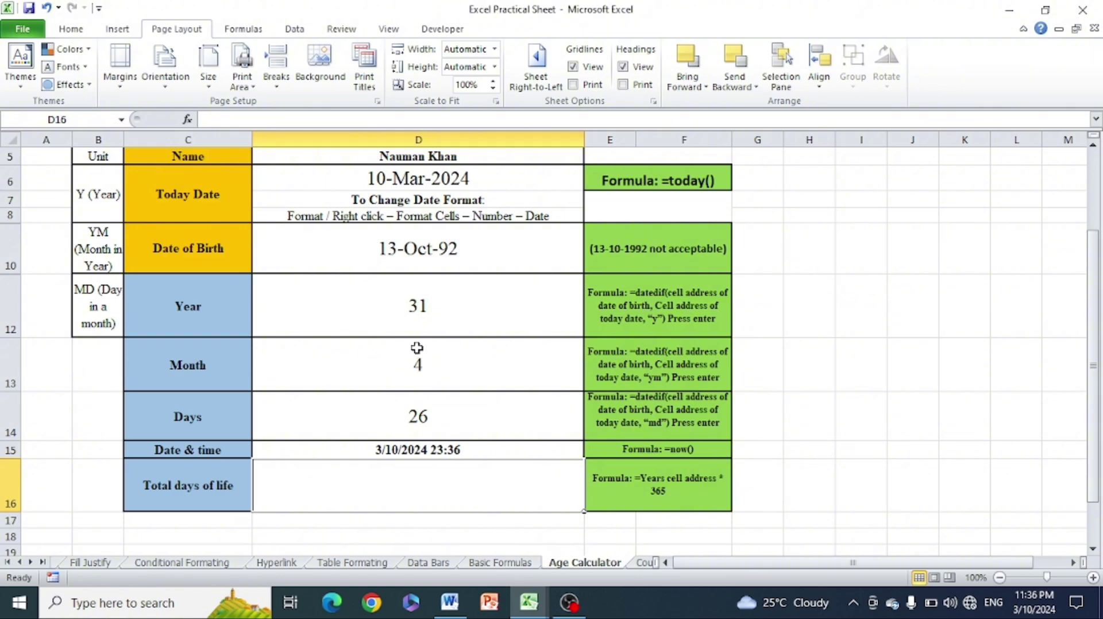
left_click(416, 320)
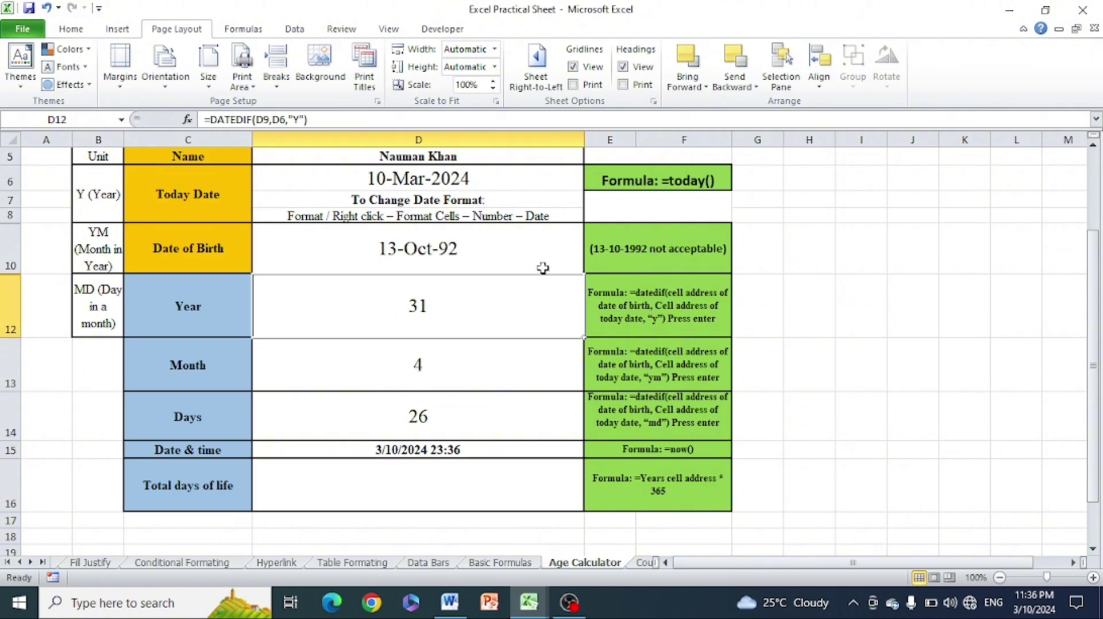
left_click(794, 332)
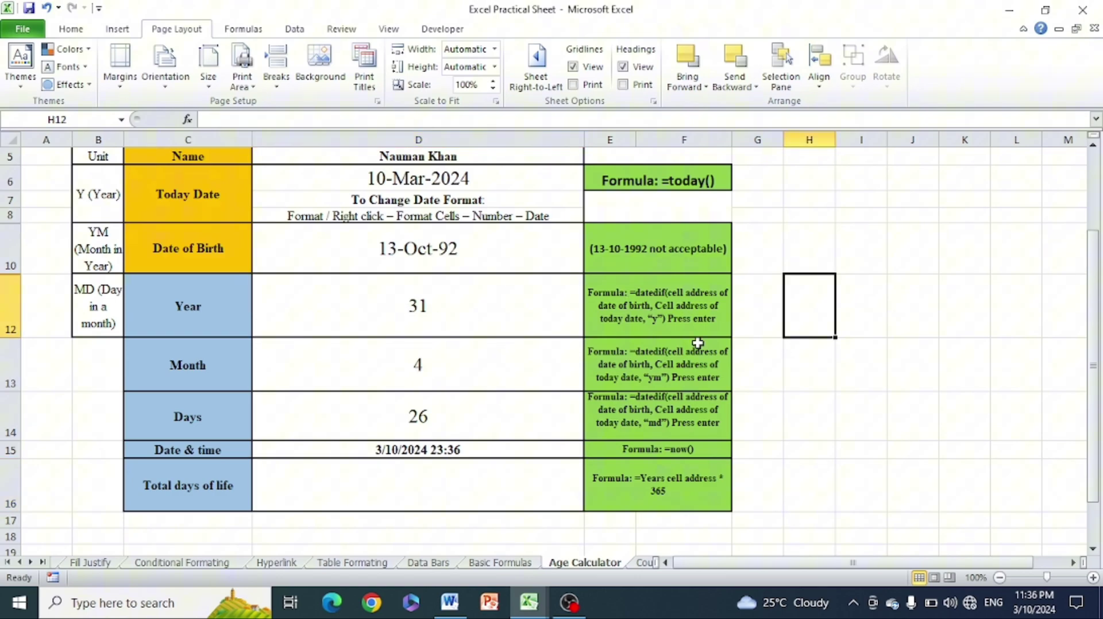
left_click(405, 307)
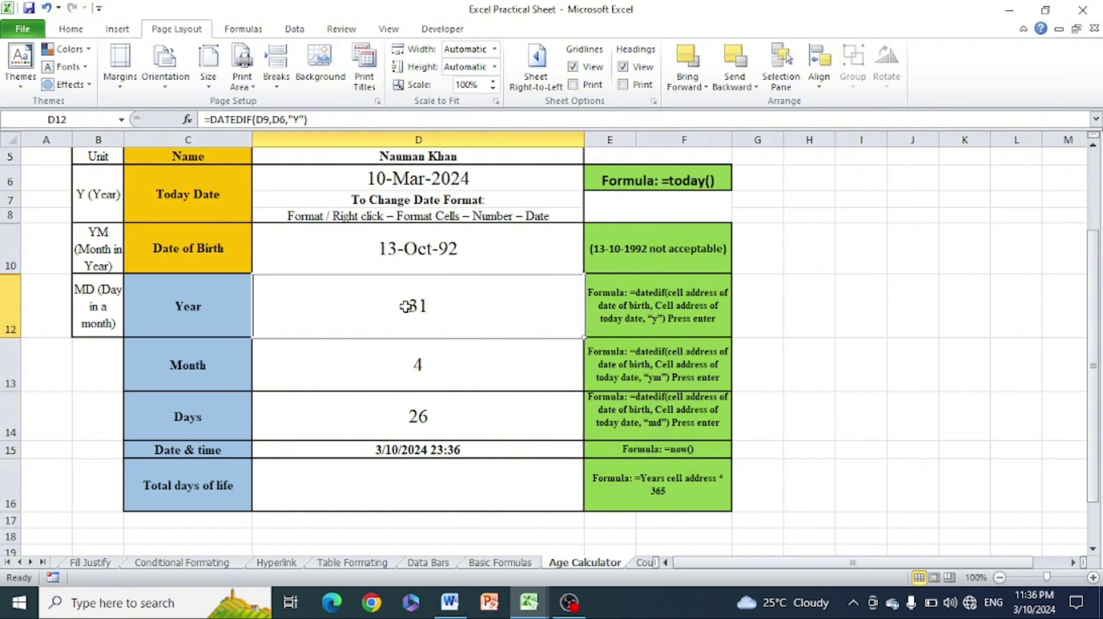
left_click(417, 487)
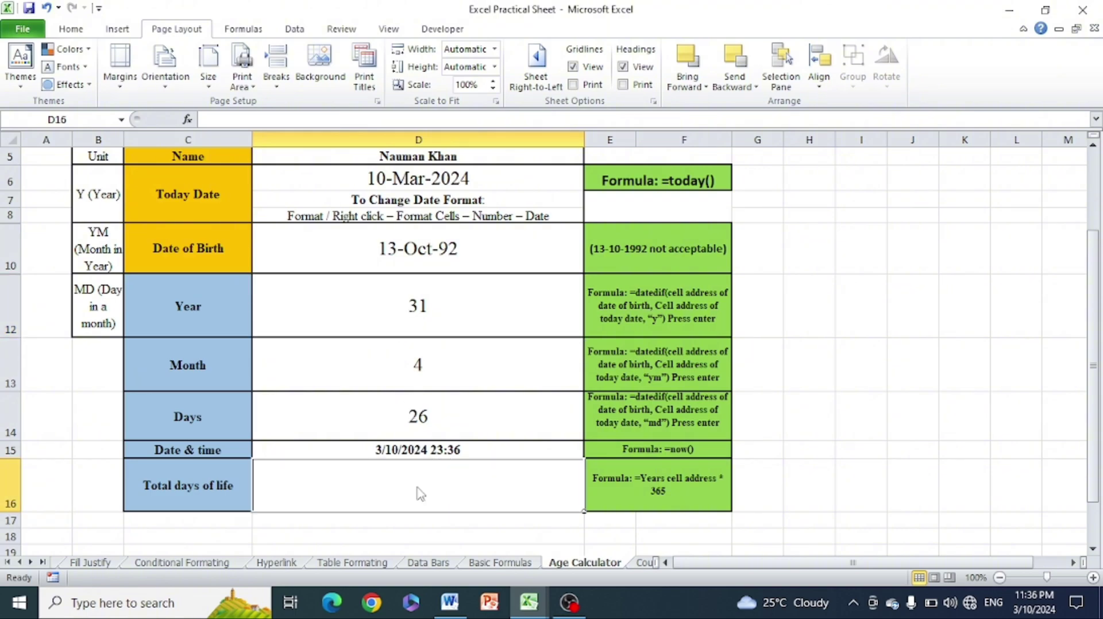
double_click(420, 493)
type("=")
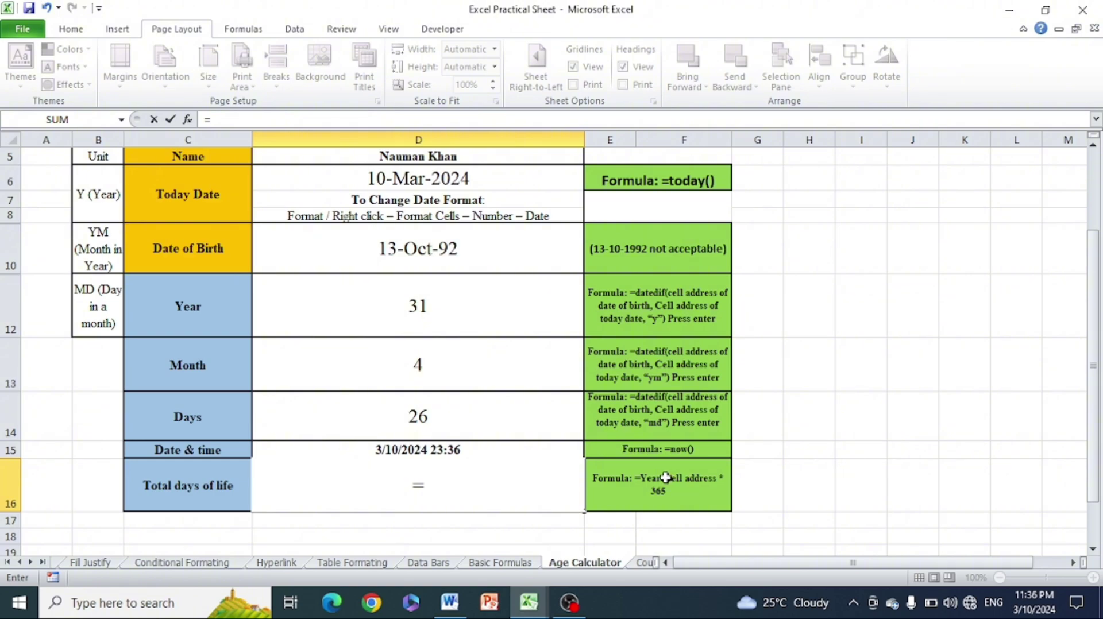
left_click(420, 310)
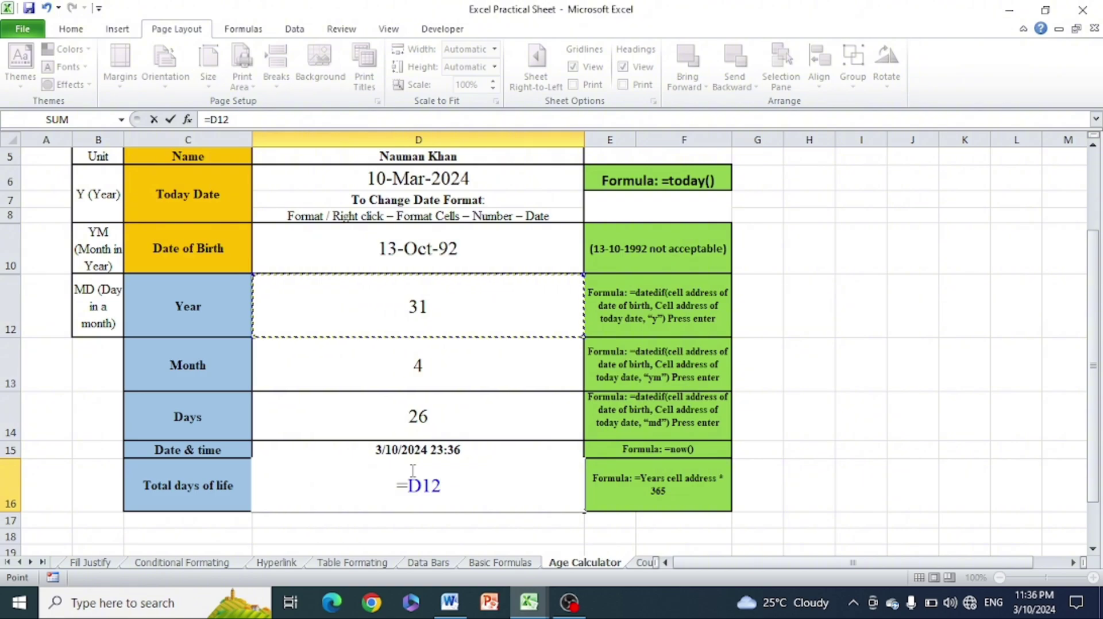
type("8")
key("BackSpace")
type("*")
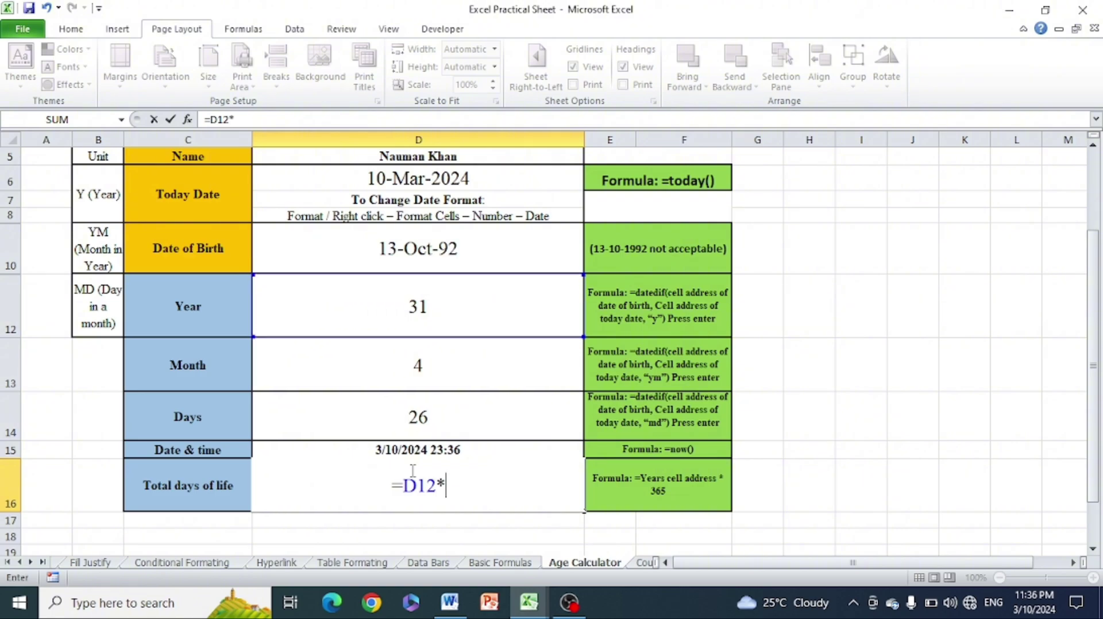
type("365")
key("Return")
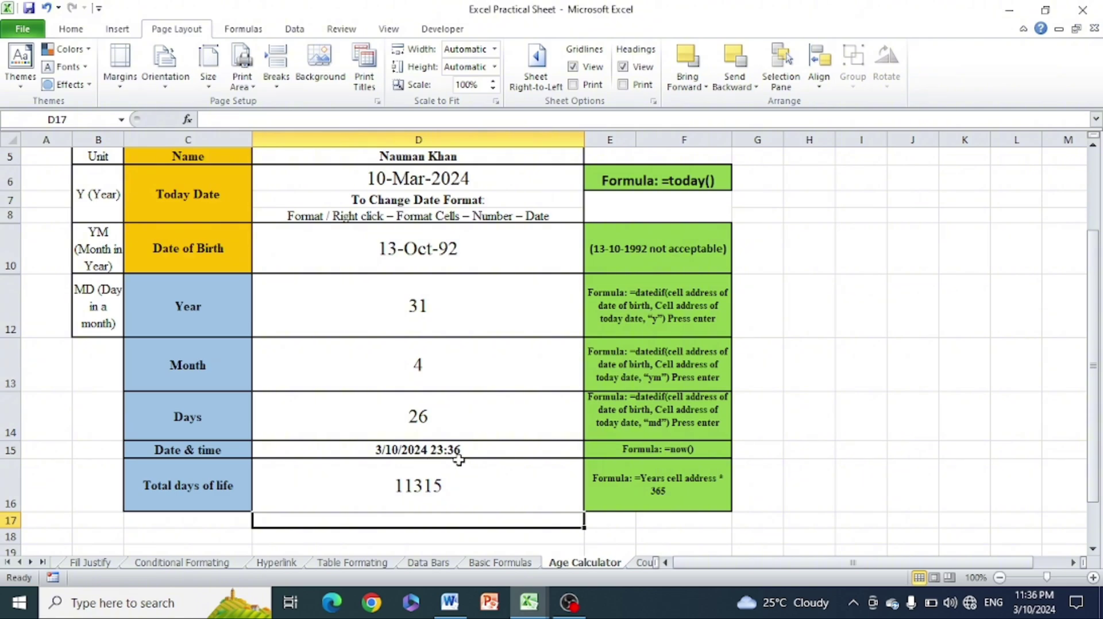
Review the today formula, date-format notes, date of birth and years formula
left_click(978, 443)
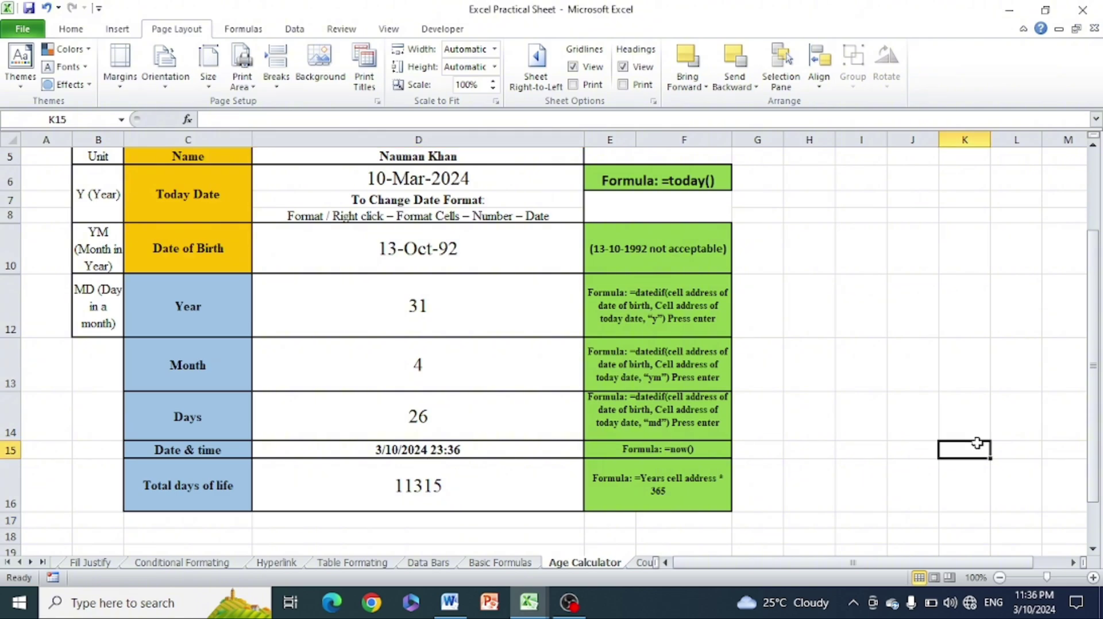
left_click(1091, 406)
left_click(418, 179)
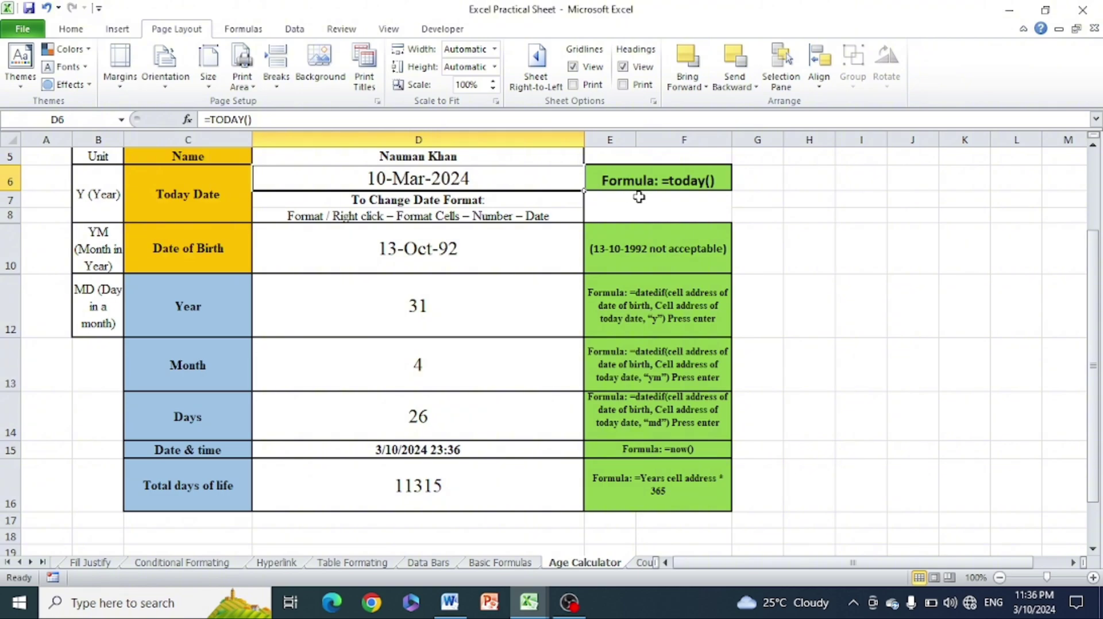
left_click(698, 177)
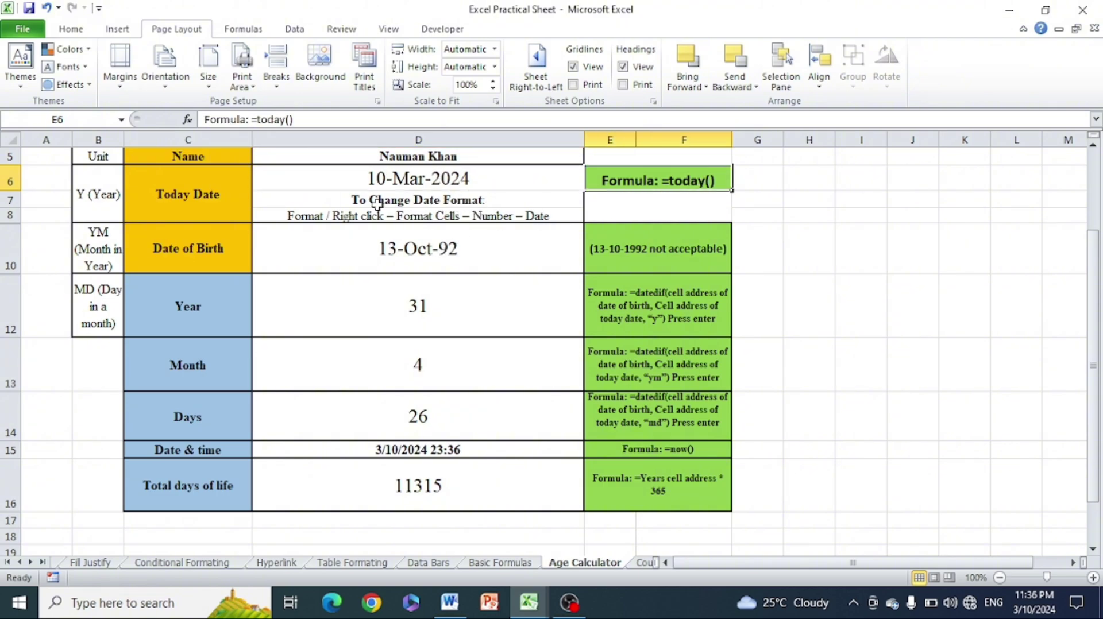
left_click_drag(352, 210, 476, 220)
left_click(833, 188)
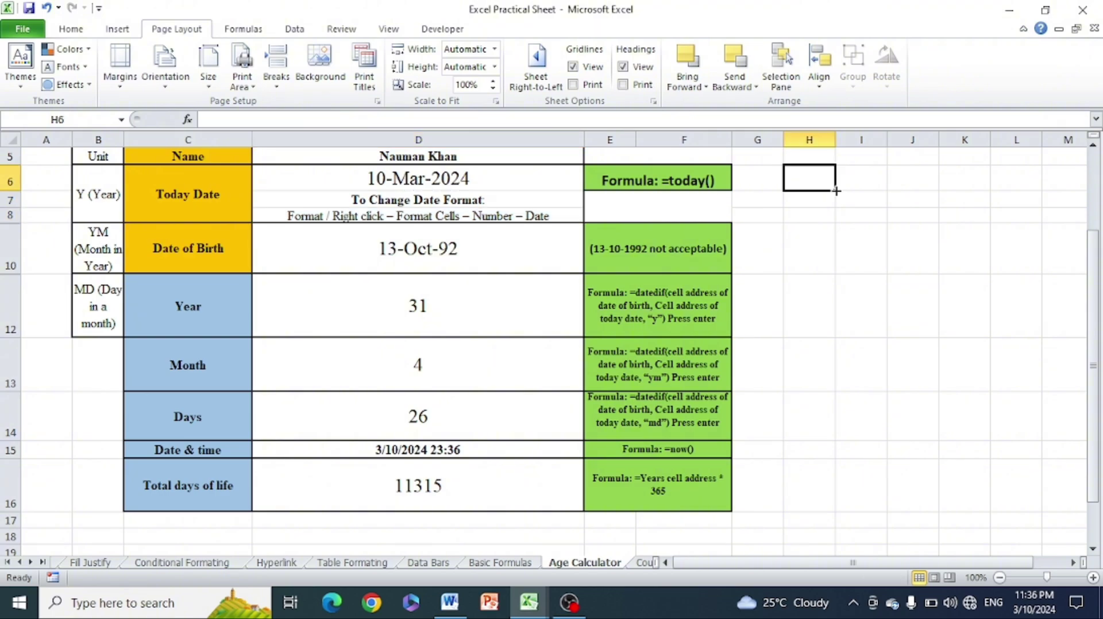
left_click(460, 250)
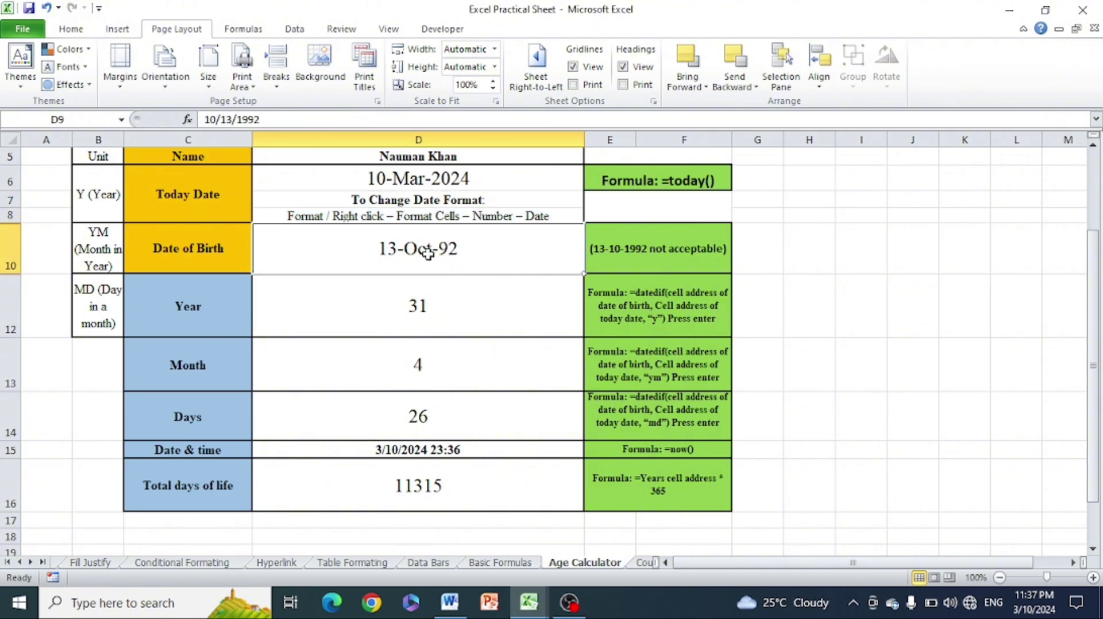
left_click(894, 259)
left_click(616, 253)
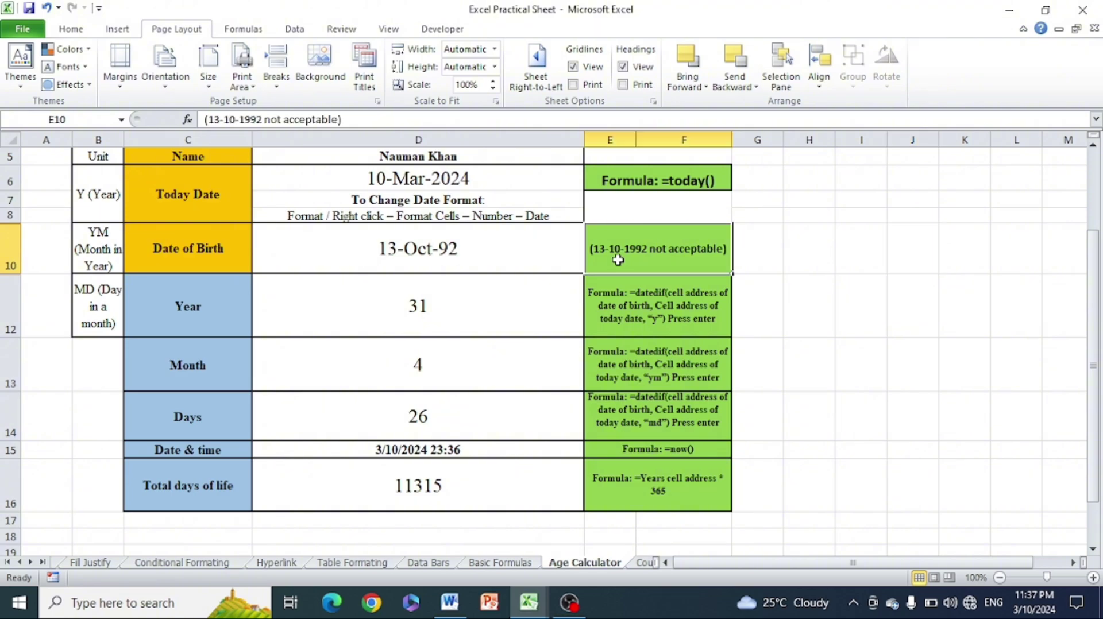
left_click(459, 255)
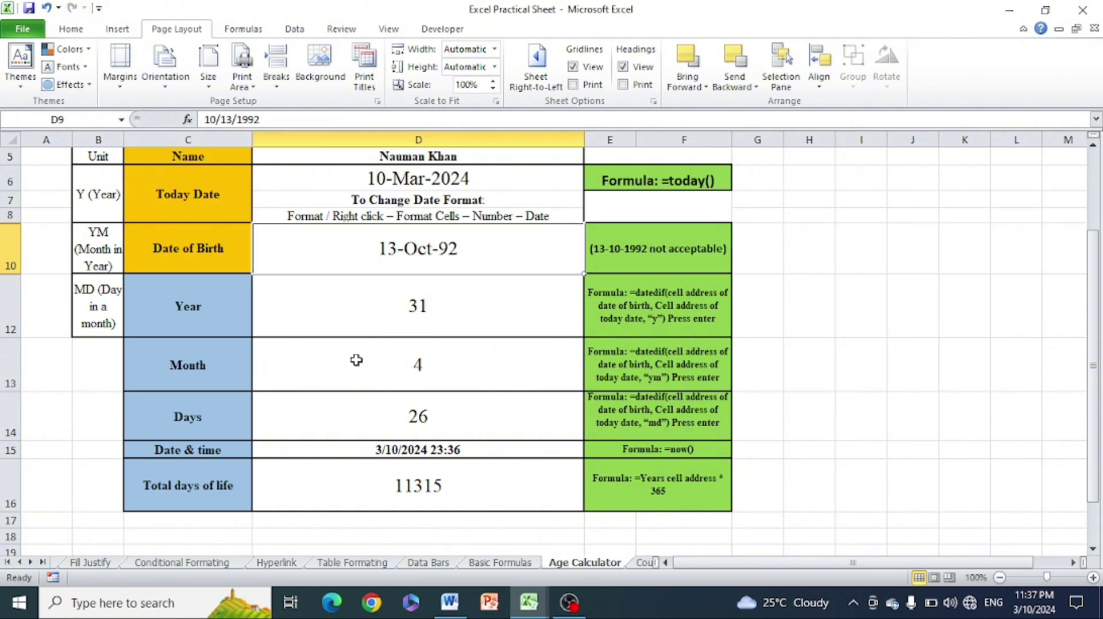
left_click(460, 305)
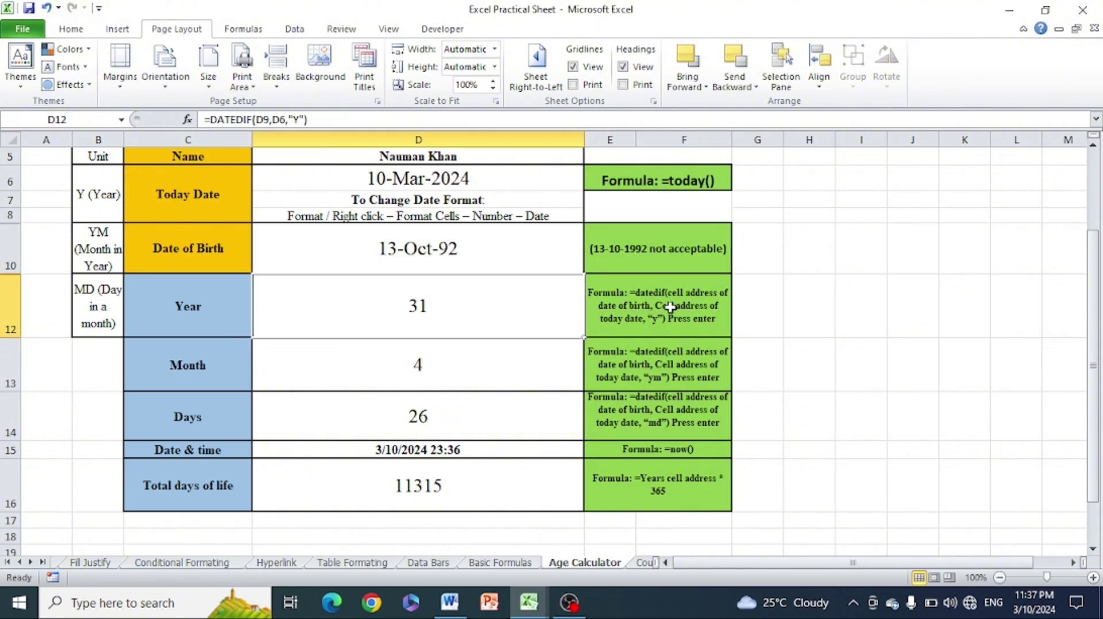
Erase the existing Year formula in D12 after trying other cell references
left_click_drag(334, 119, 205, 119)
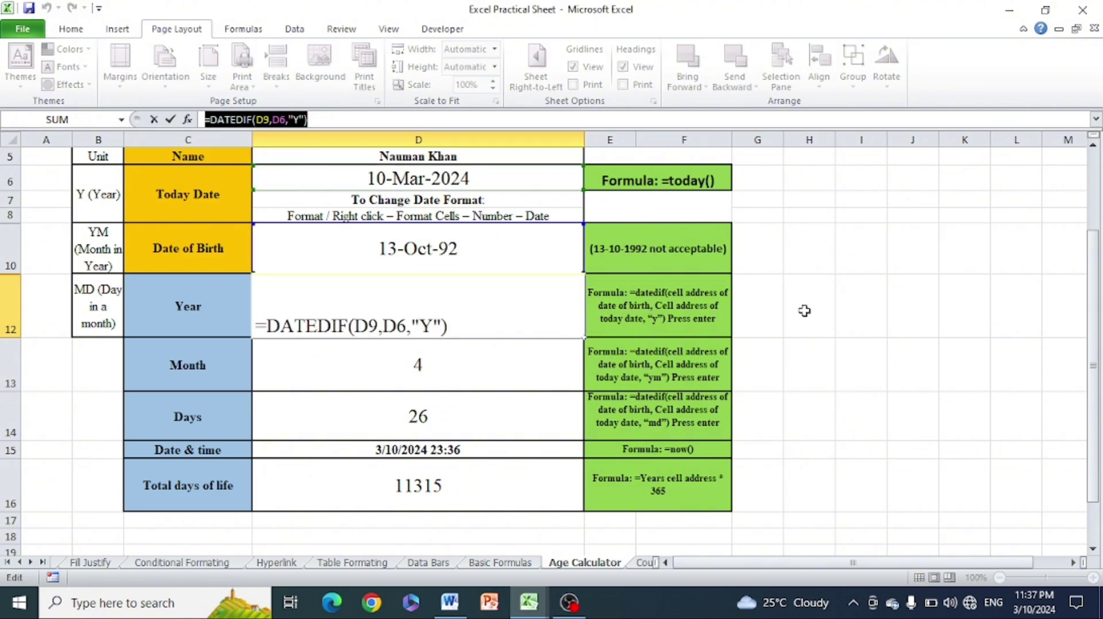
type("=")
left_click(825, 325)
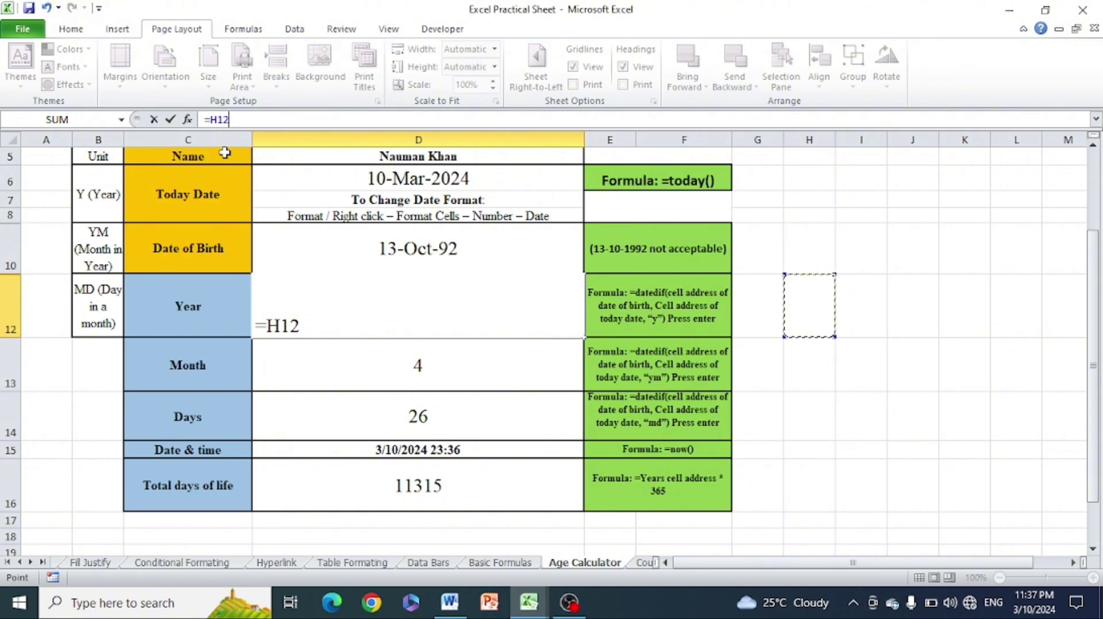
left_click(847, 311)
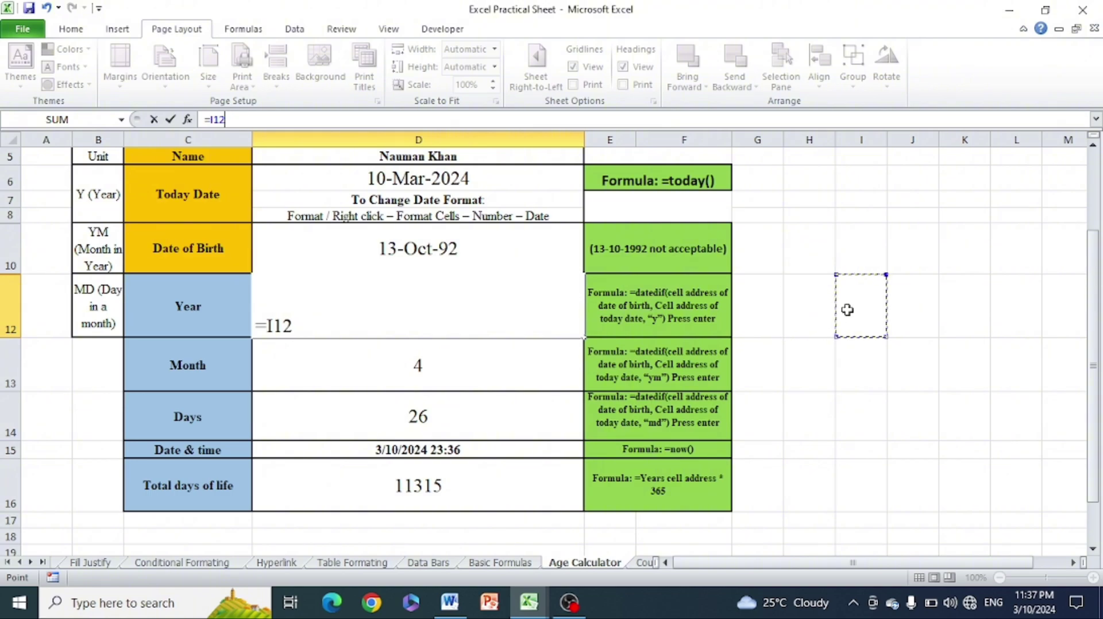
key("ctrl+z")
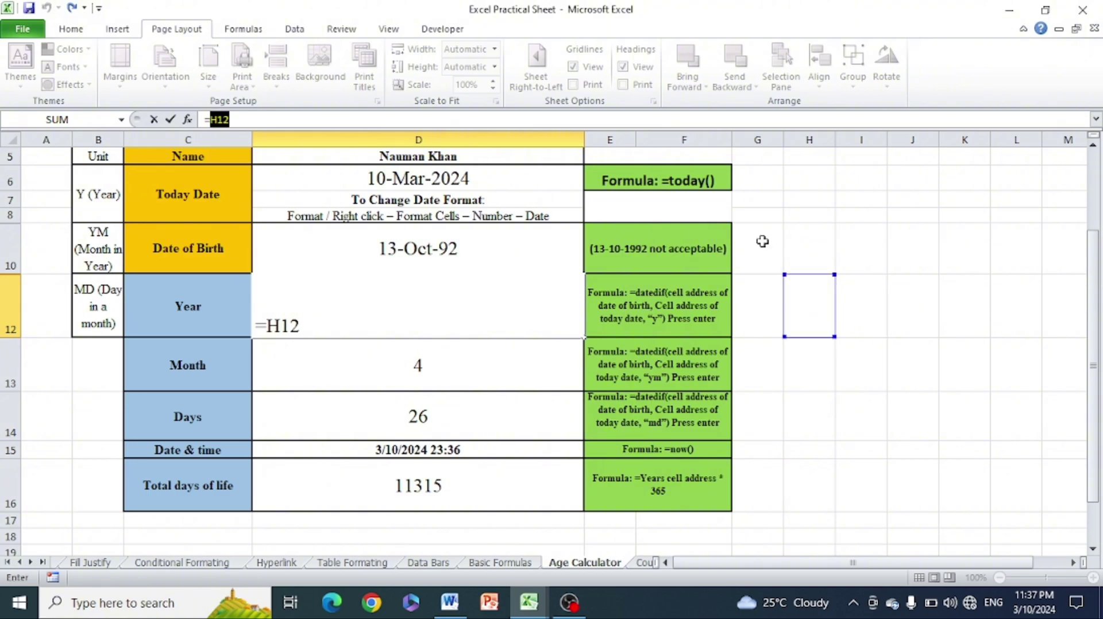
left_click(877, 225)
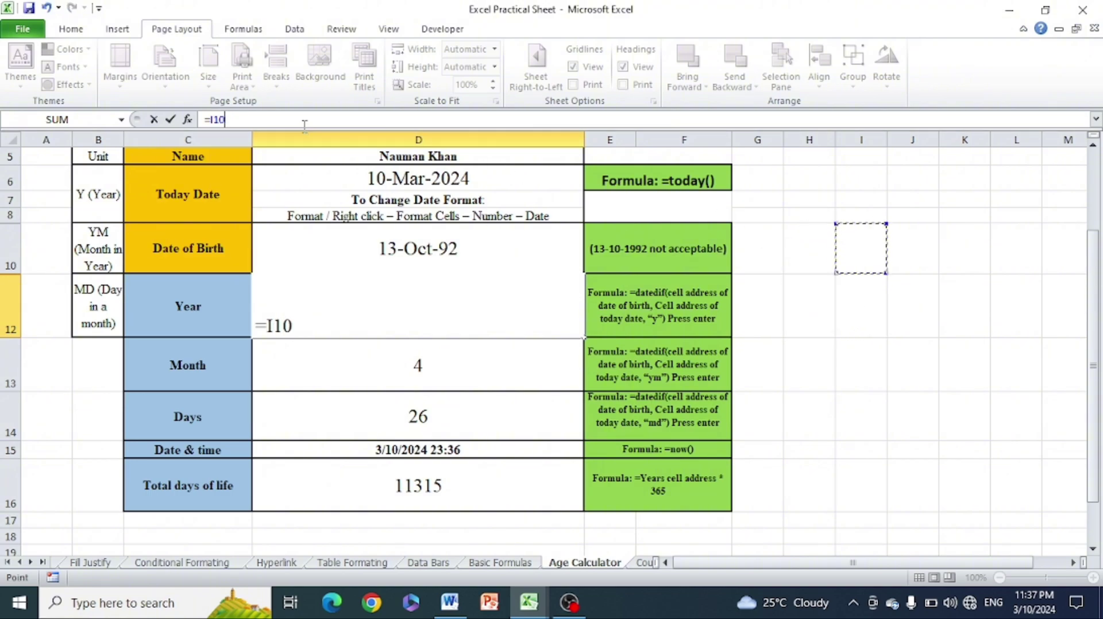
key("BackSpace")
key("BackSpace")
key("BackSpace")
key("BackSpace")
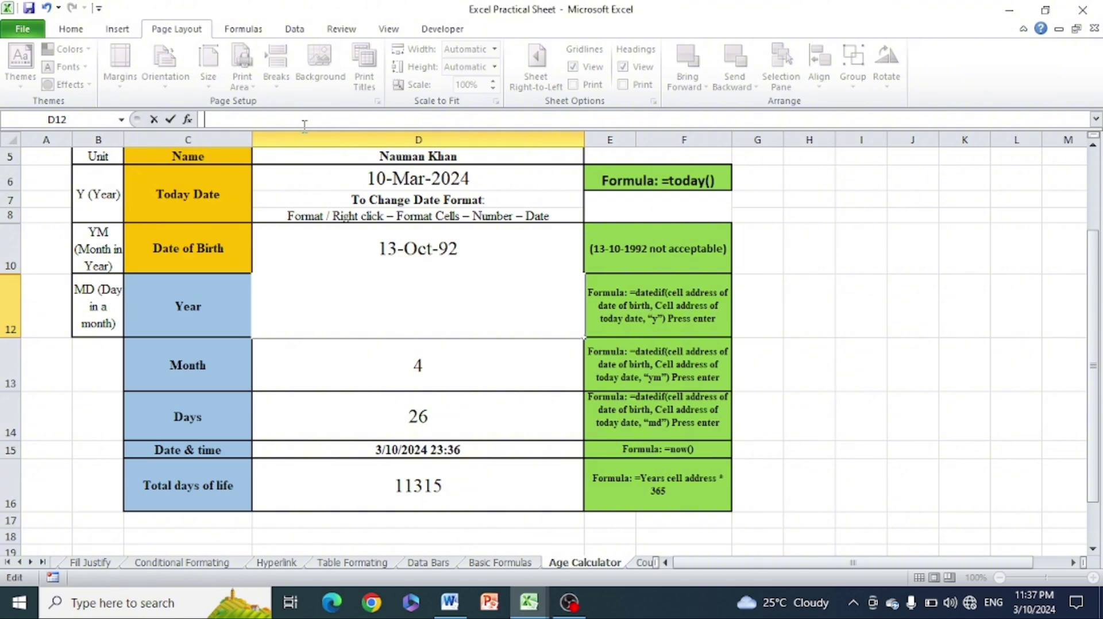
left_click(851, 351)
Re-enter =DATEDIF(D9,D6,"Y") in D12 for 31 years, then return to the Word assignment
left_click(471, 301)
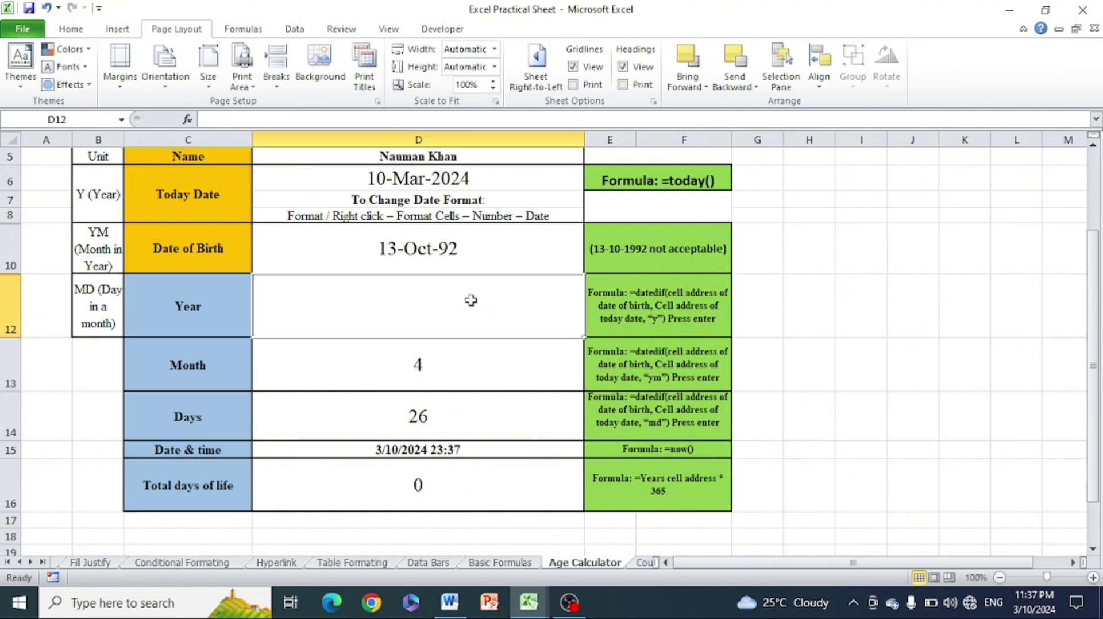
type("=")
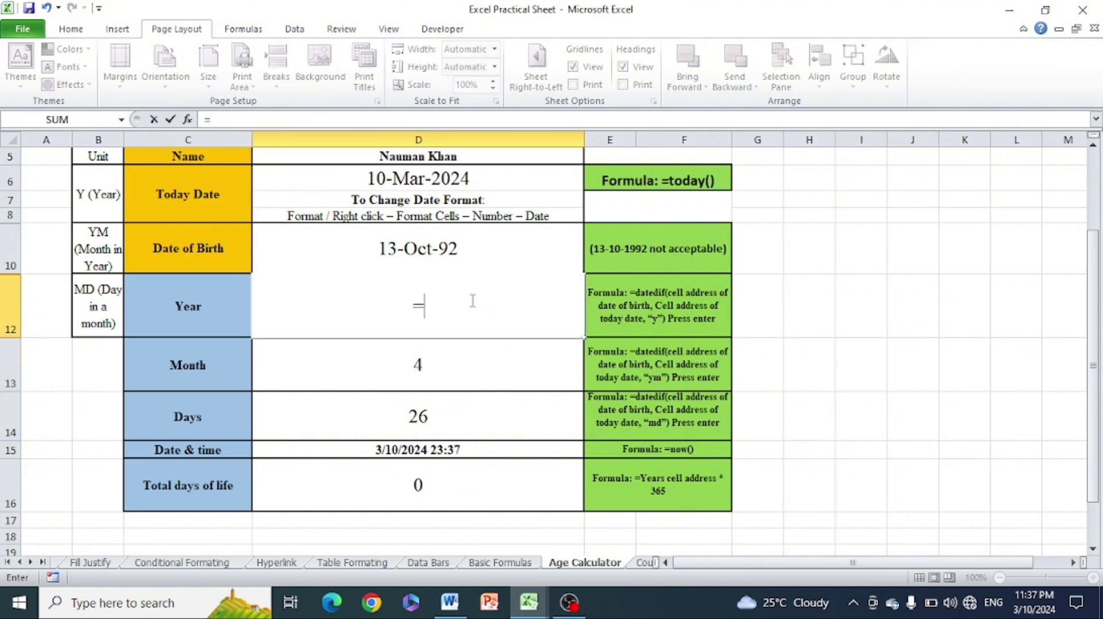
type("dat")
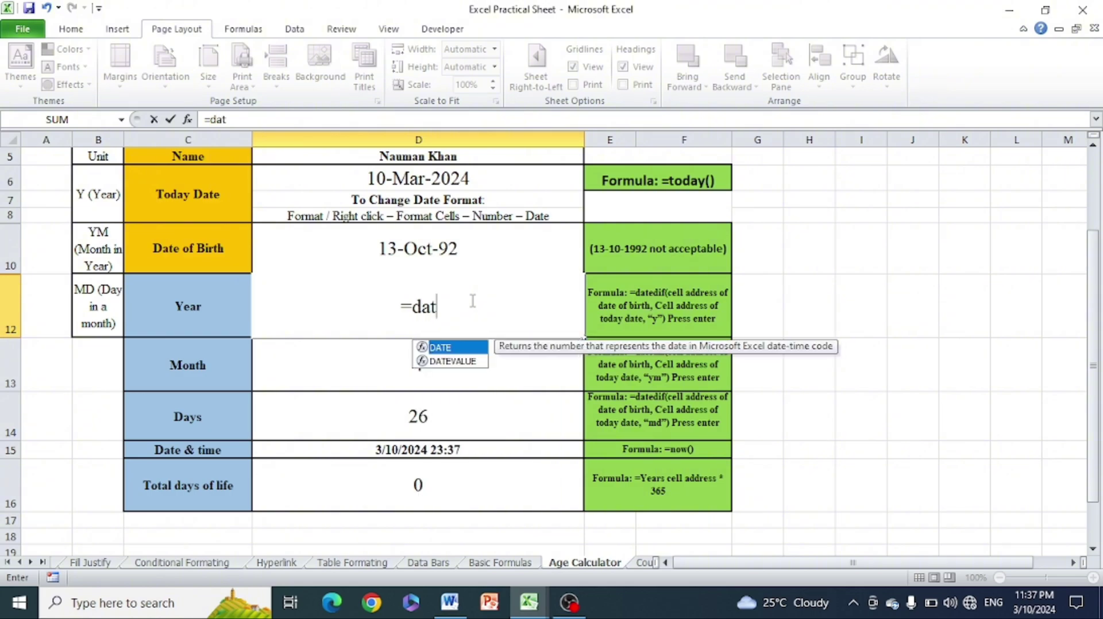
type("edif(")
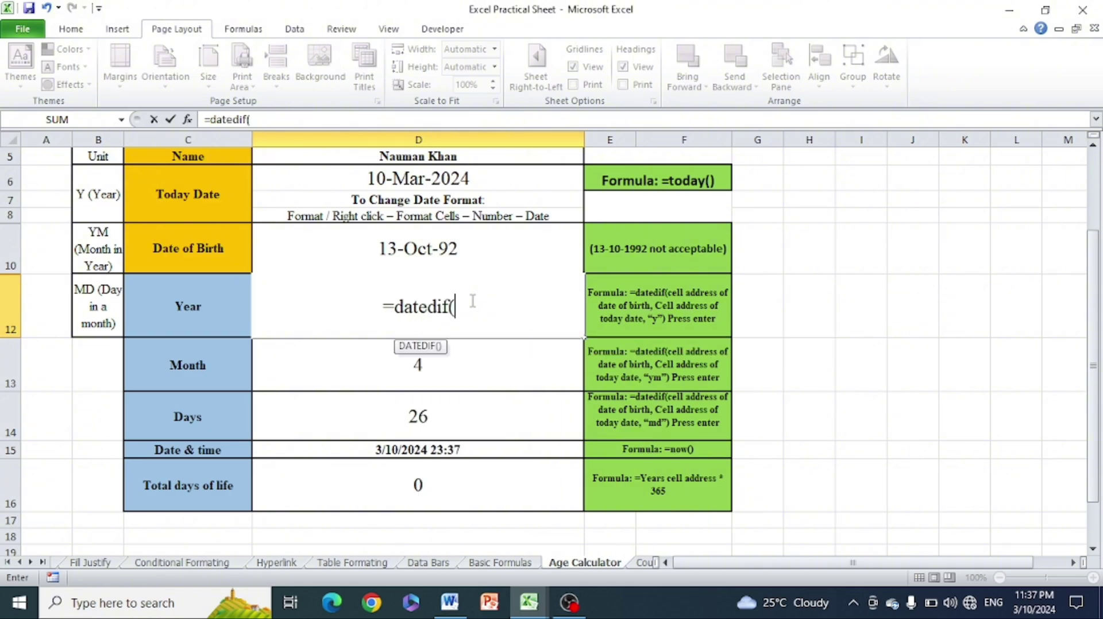
left_click(455, 229)
type(",")
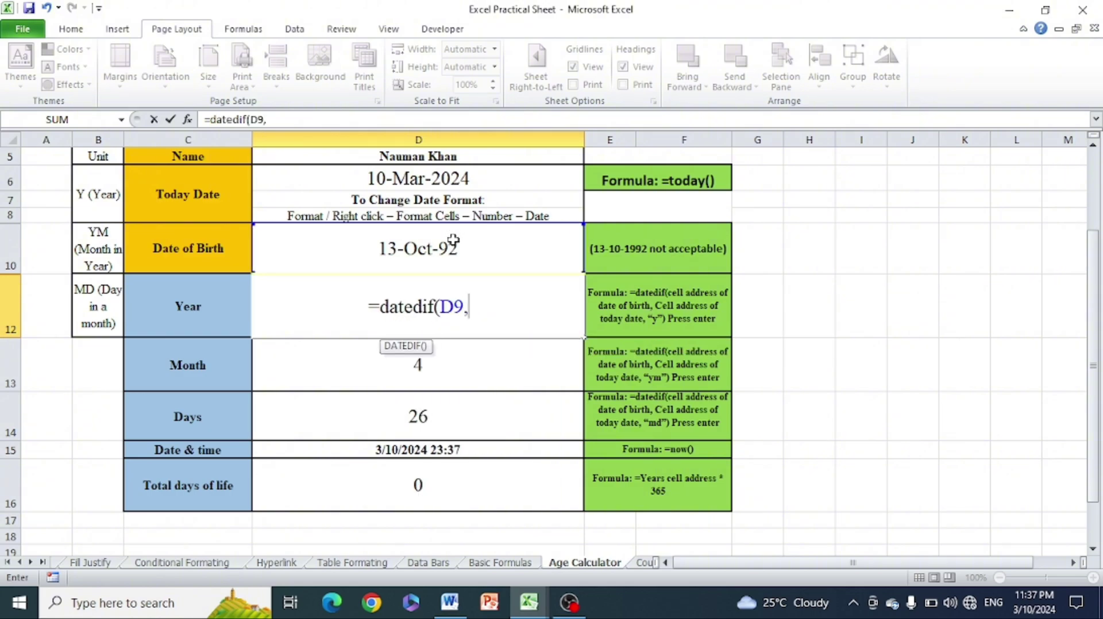
left_click(454, 179)
type(",")
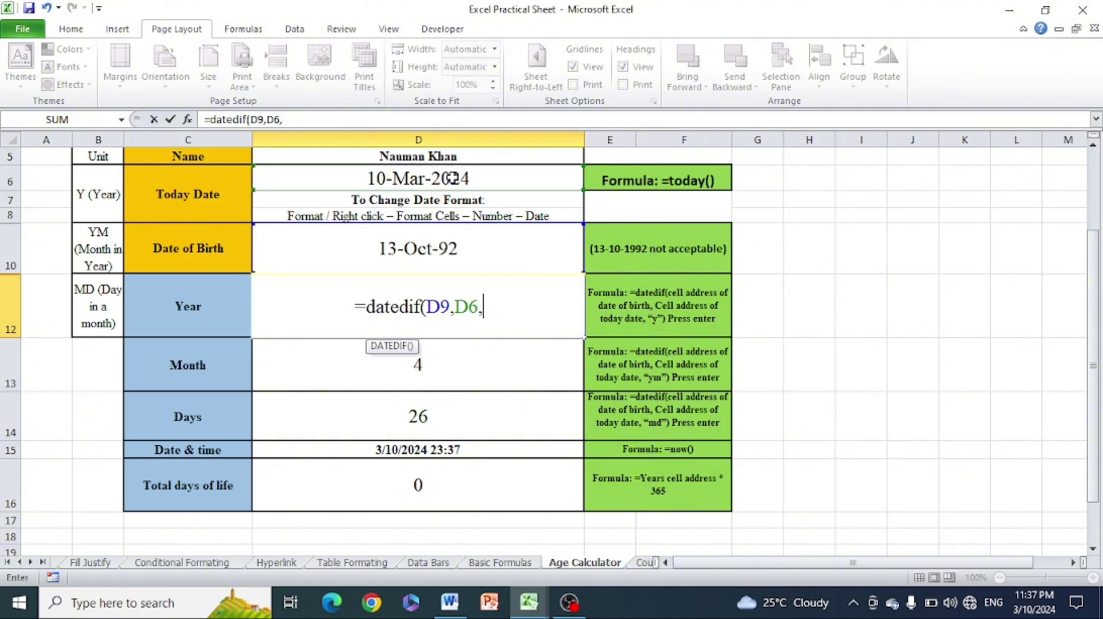
type("\"Y\")")
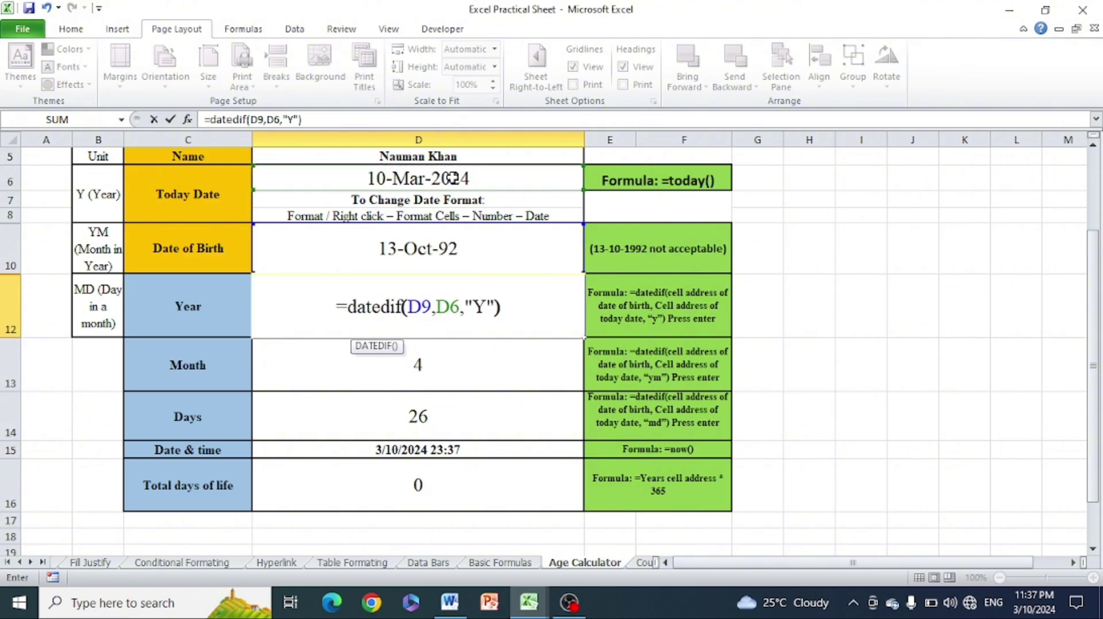
key("Return")
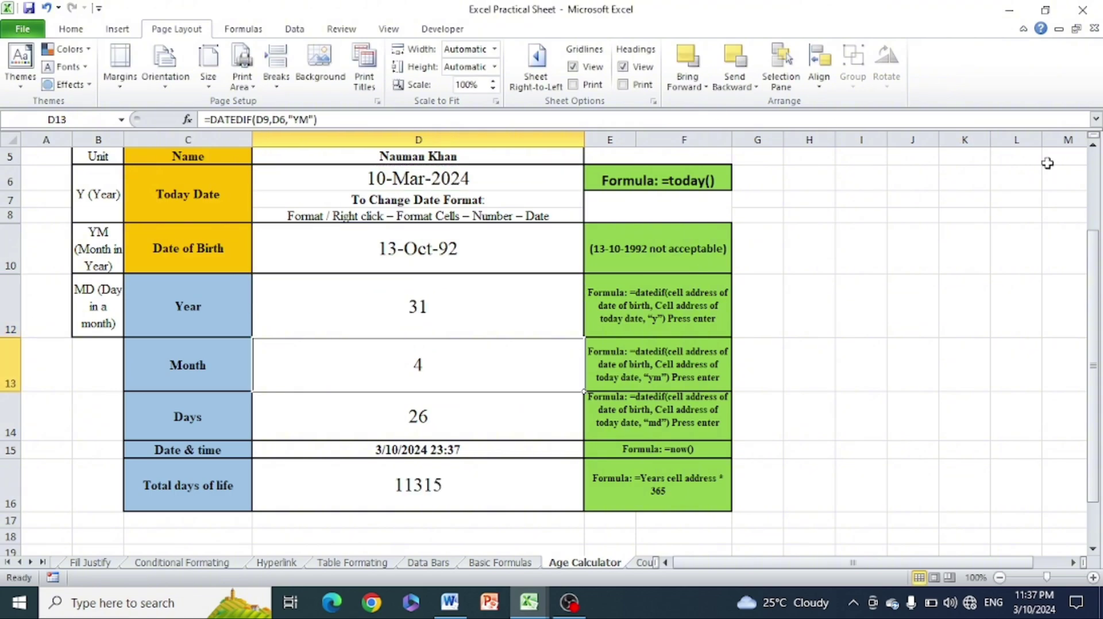
left_click(940, 268)
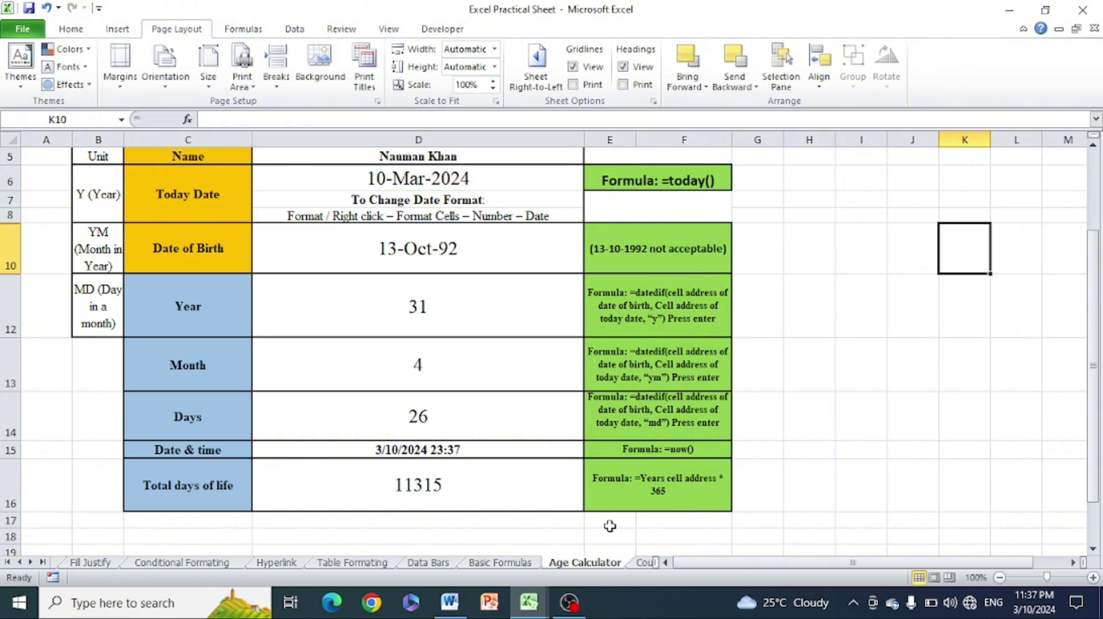
left_click(450, 603)
left_click(452, 348)
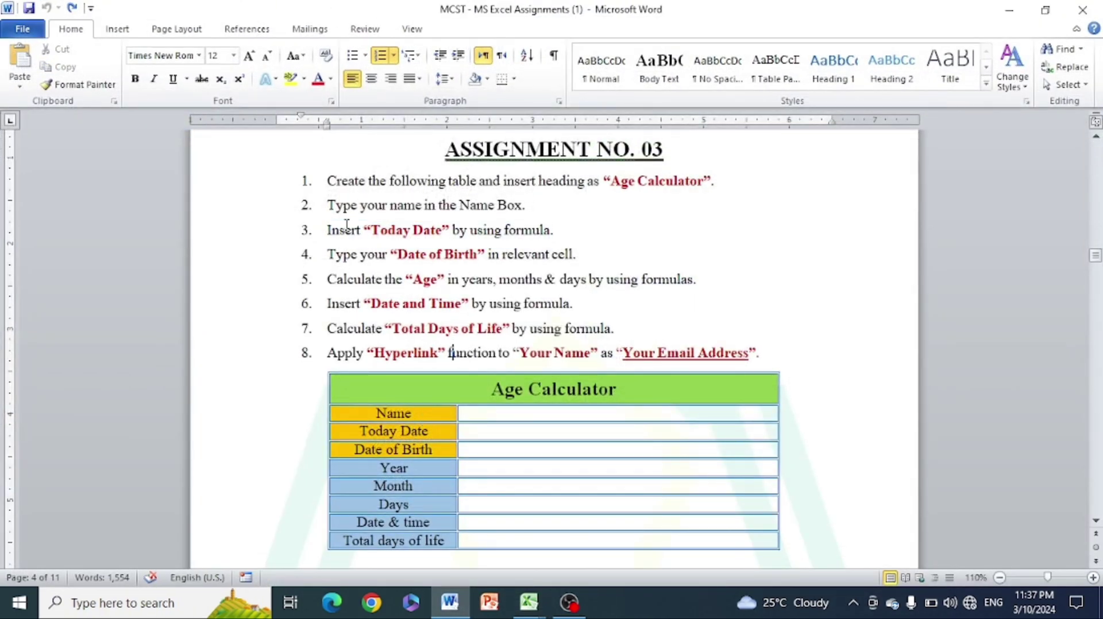
left_click_drag(347, 225, 552, 235)
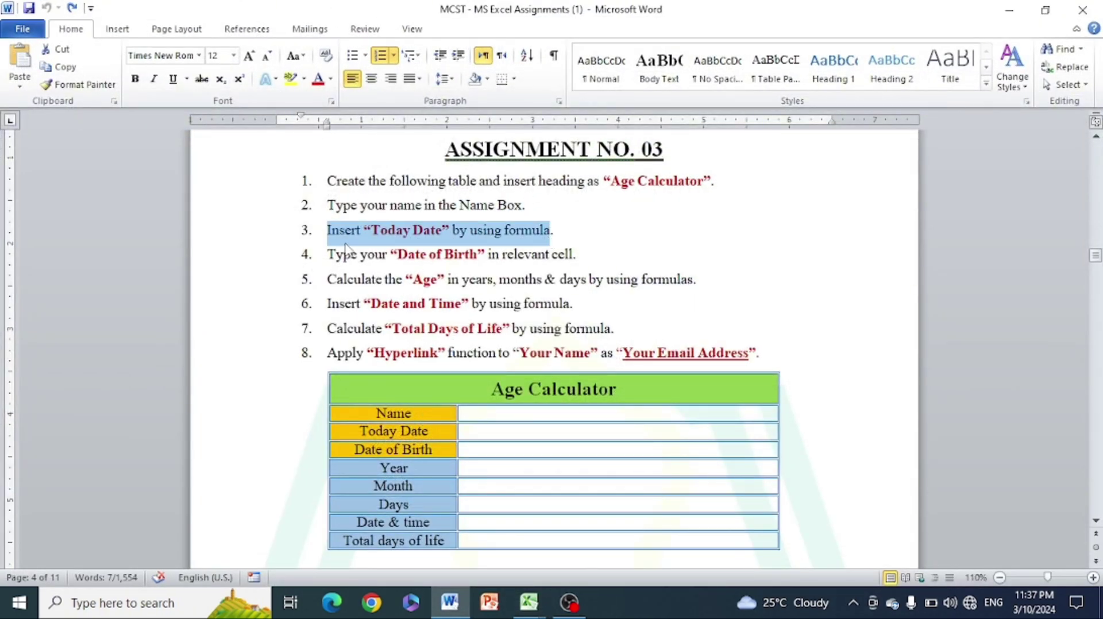
left_click_drag(396, 252, 520, 247)
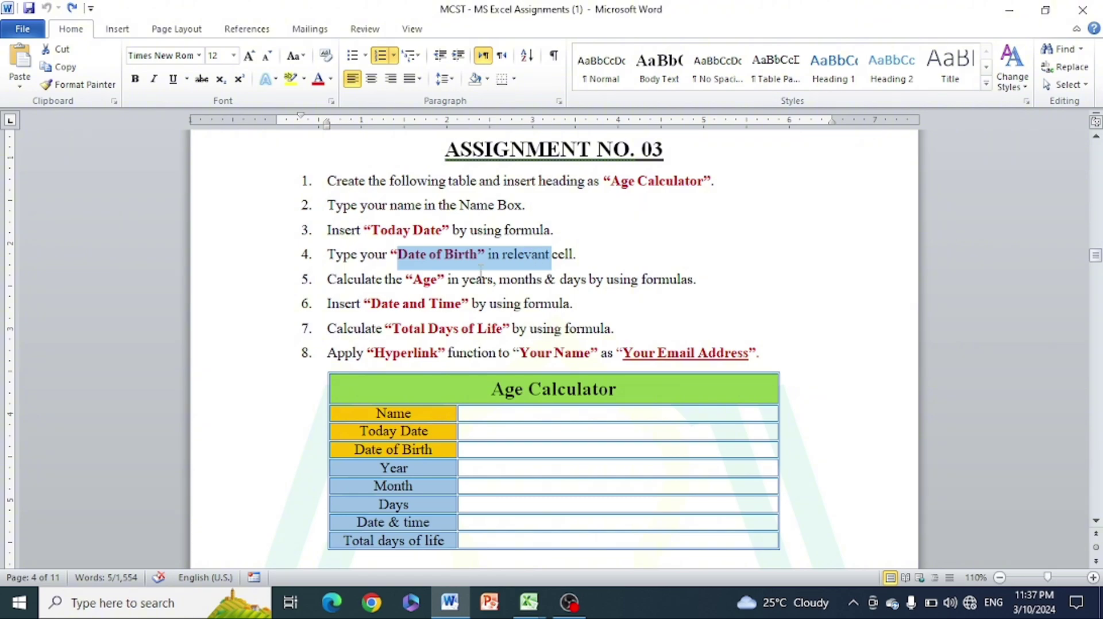
left_click_drag(339, 280, 542, 277)
left_click(508, 280)
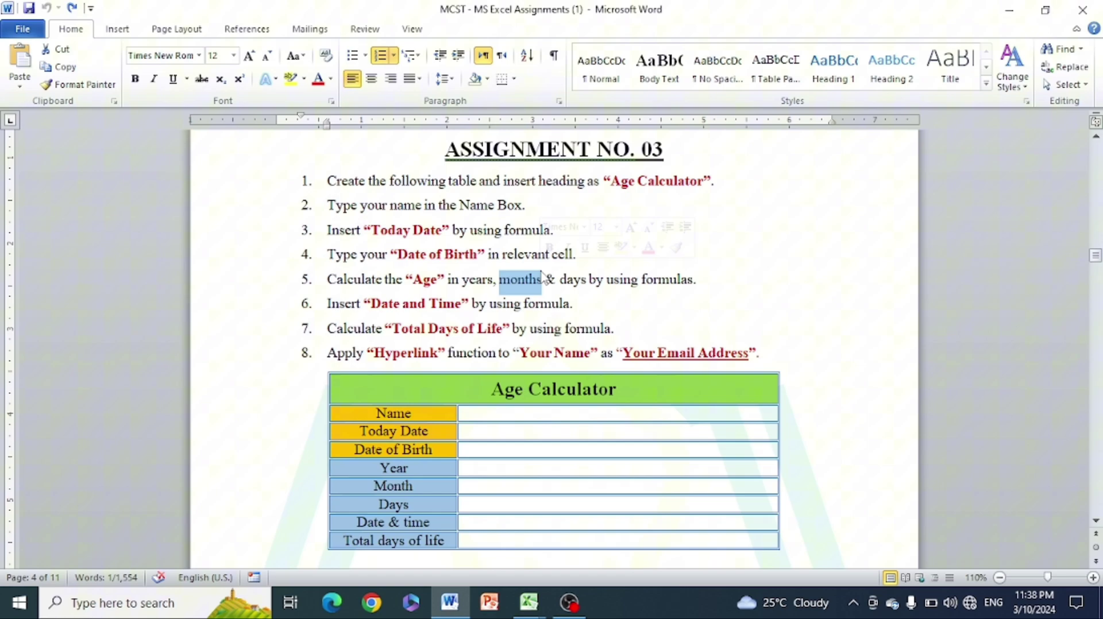
left_click(572, 280)
left_click_drag(626, 280, 708, 289)
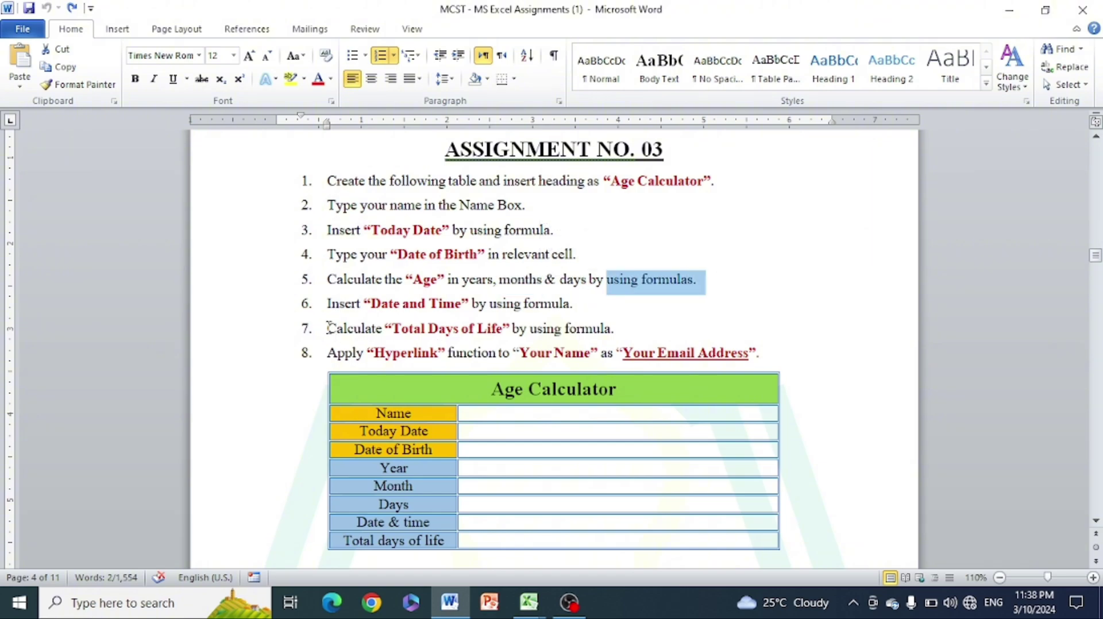
left_click(331, 303)
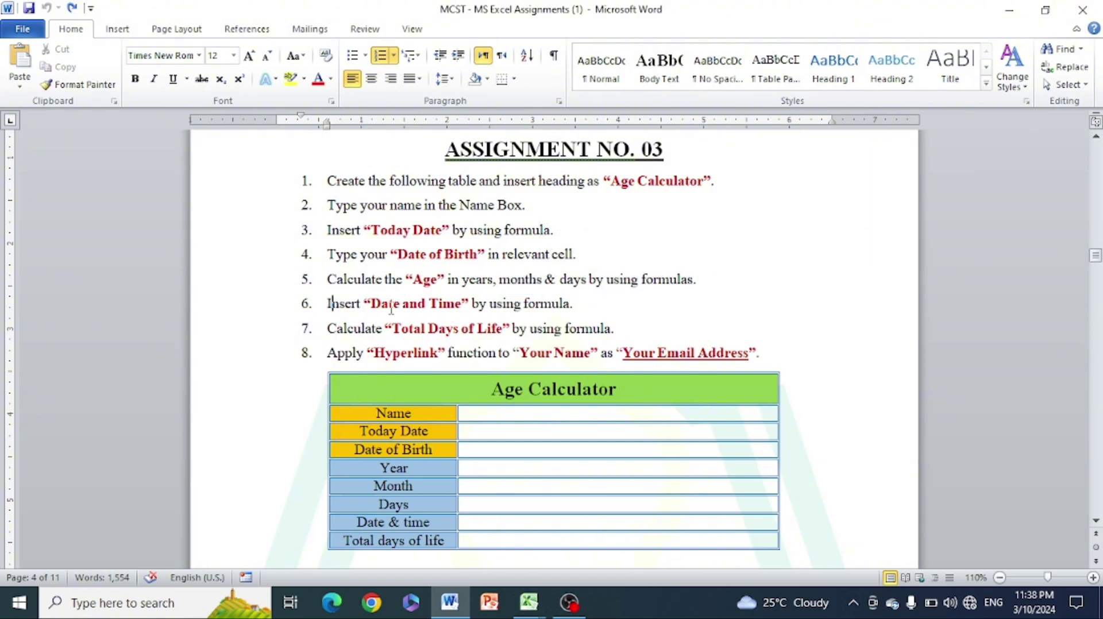
left_click_drag(371, 303, 461, 305)
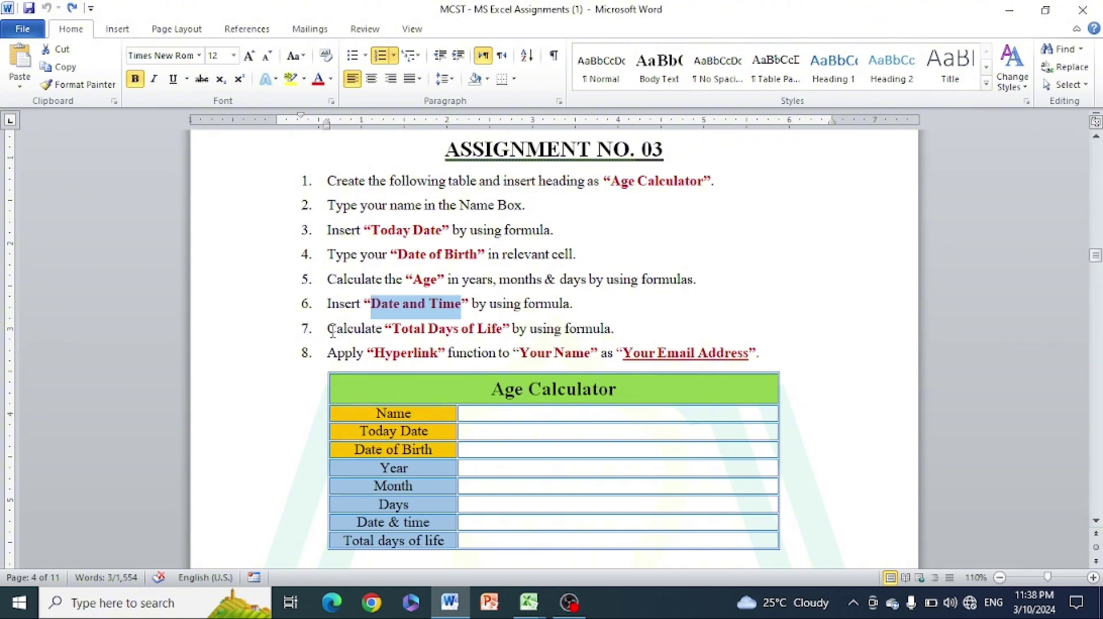
left_click_drag(332, 331, 381, 329)
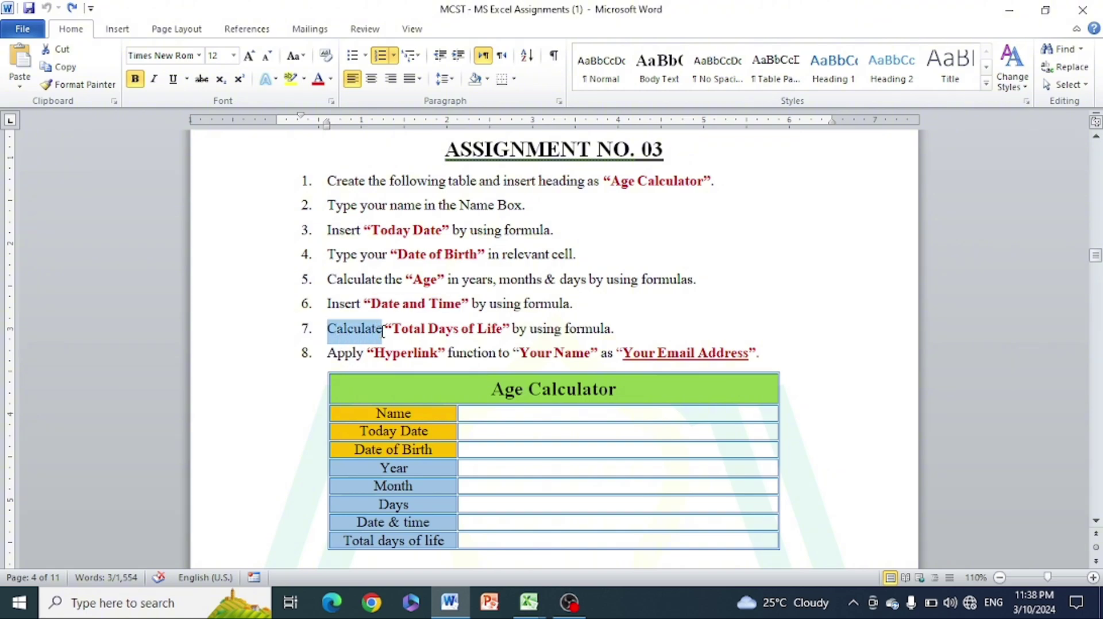
left_click(437, 330)
left_click(631, 314)
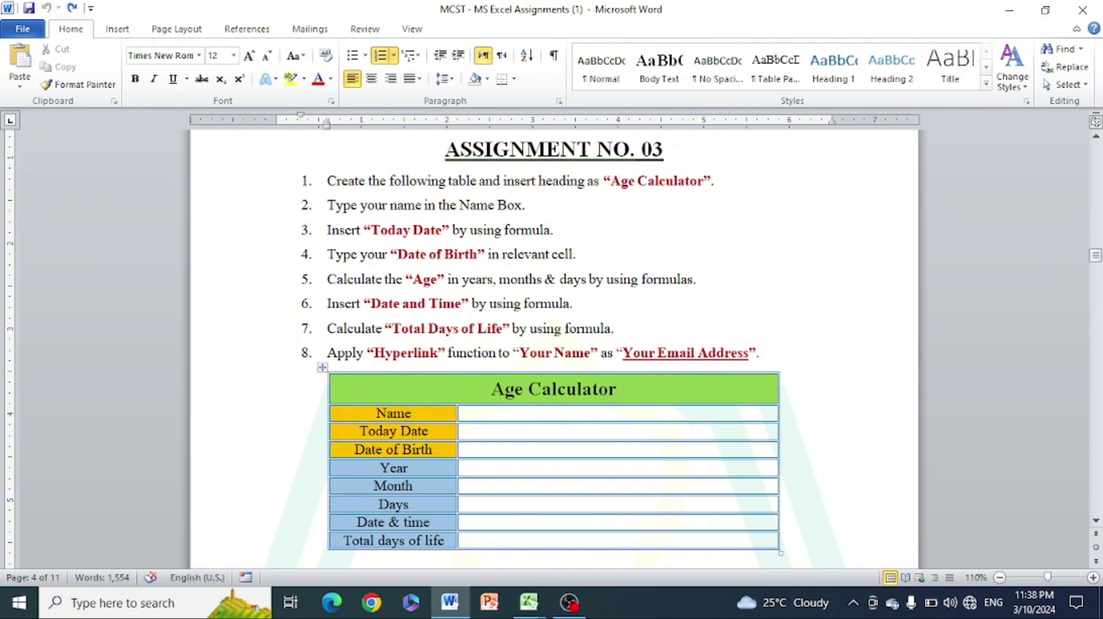
left_click(455, 611)
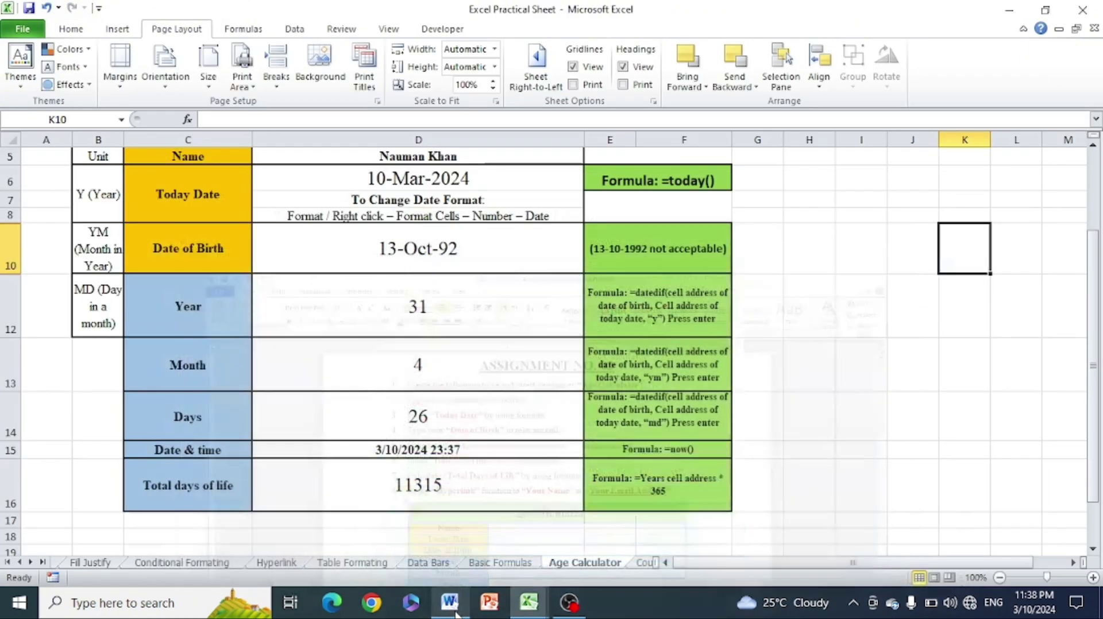
Link the name in D5 to the person's e-mail address as a mailto hyperlink
left_click(505, 156)
left_click_drag(1097, 305, 1086, 224)
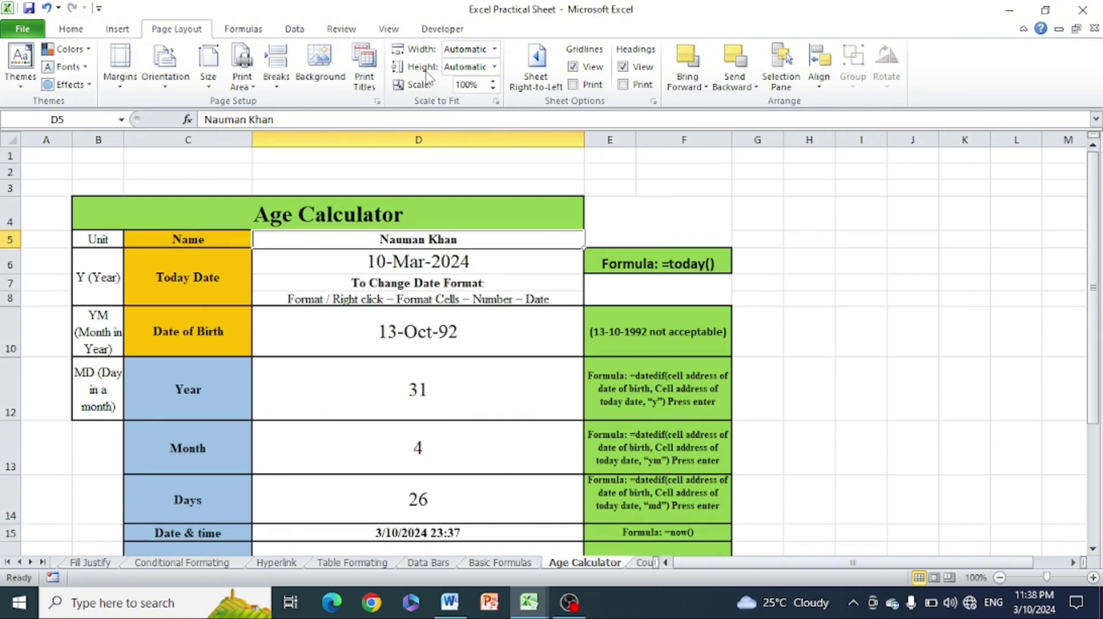
key("ctrl+k")
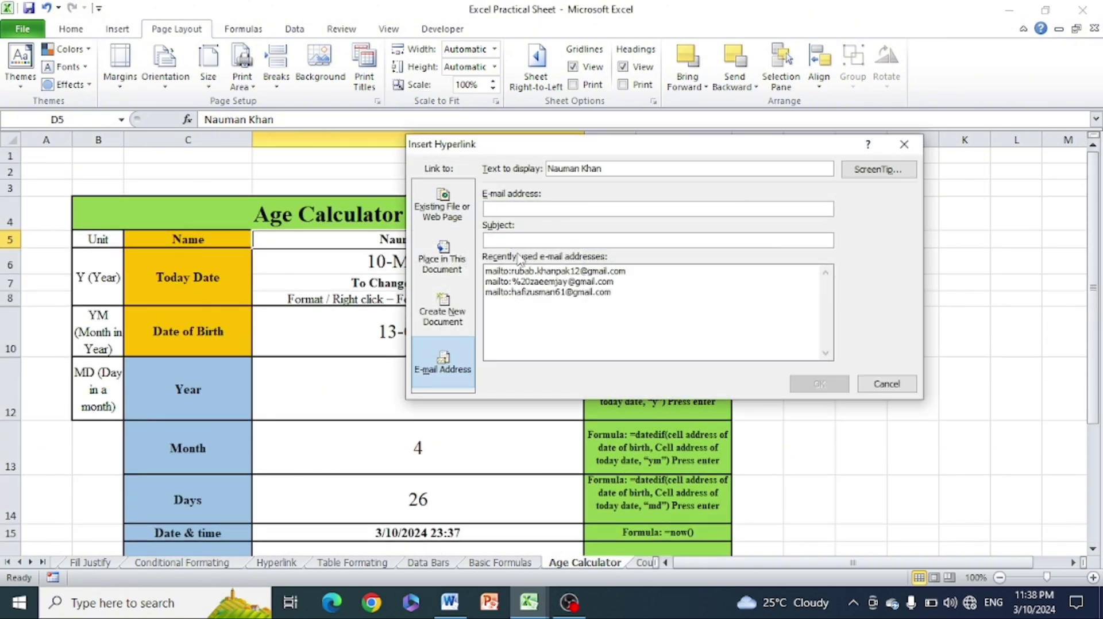
left_click(519, 208)
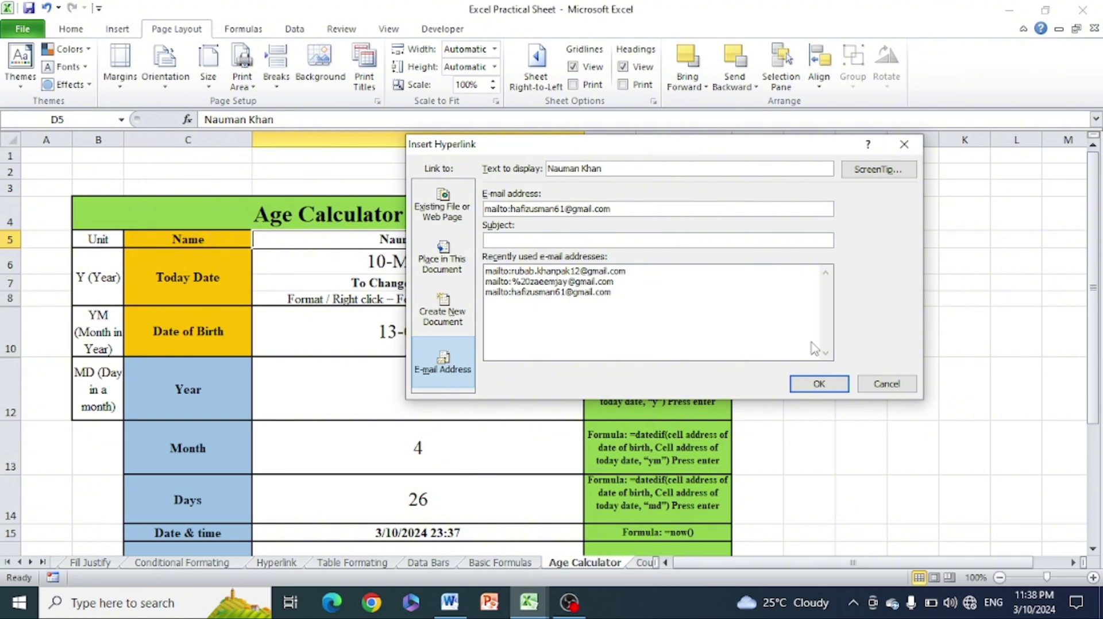
left_click(819, 384)
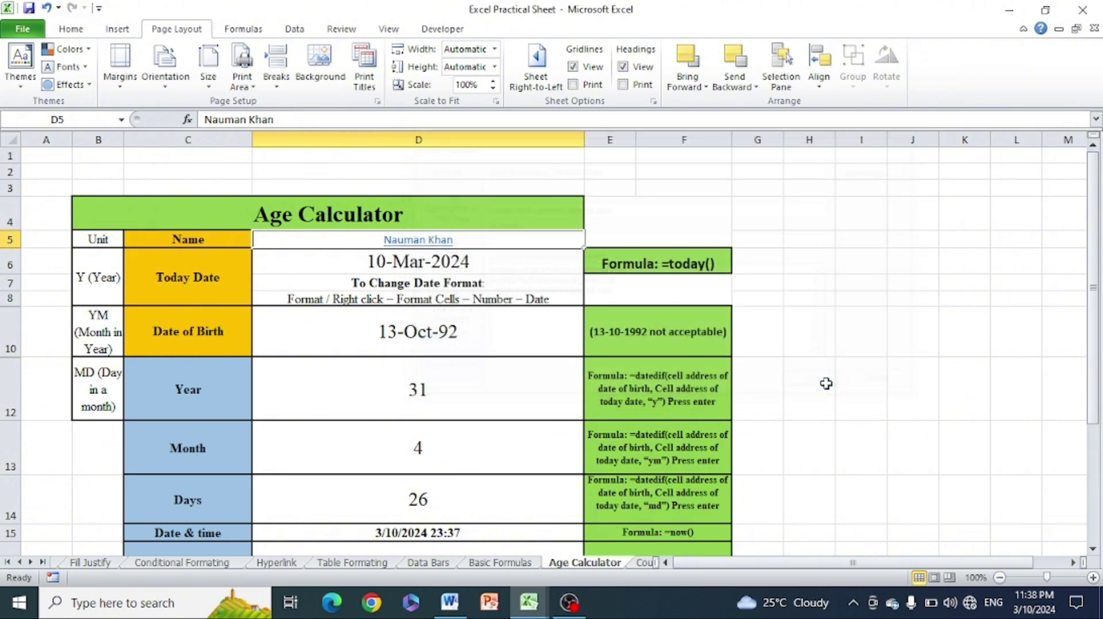
Test the name's e-mail link by opening it in the Mail app
left_click(423, 241)
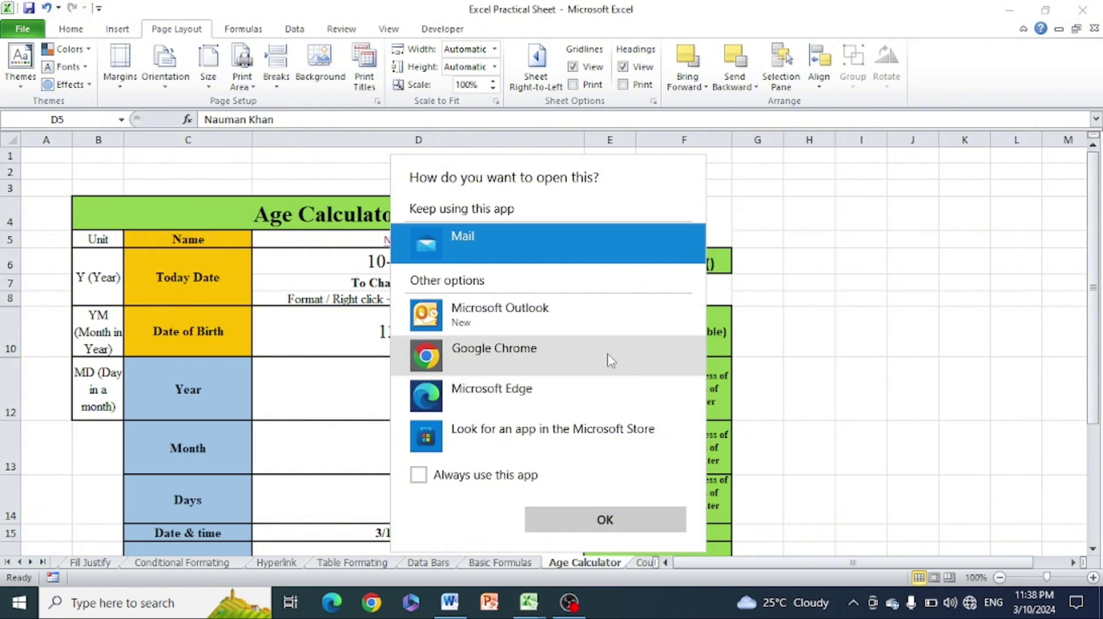
left_click(659, 527)
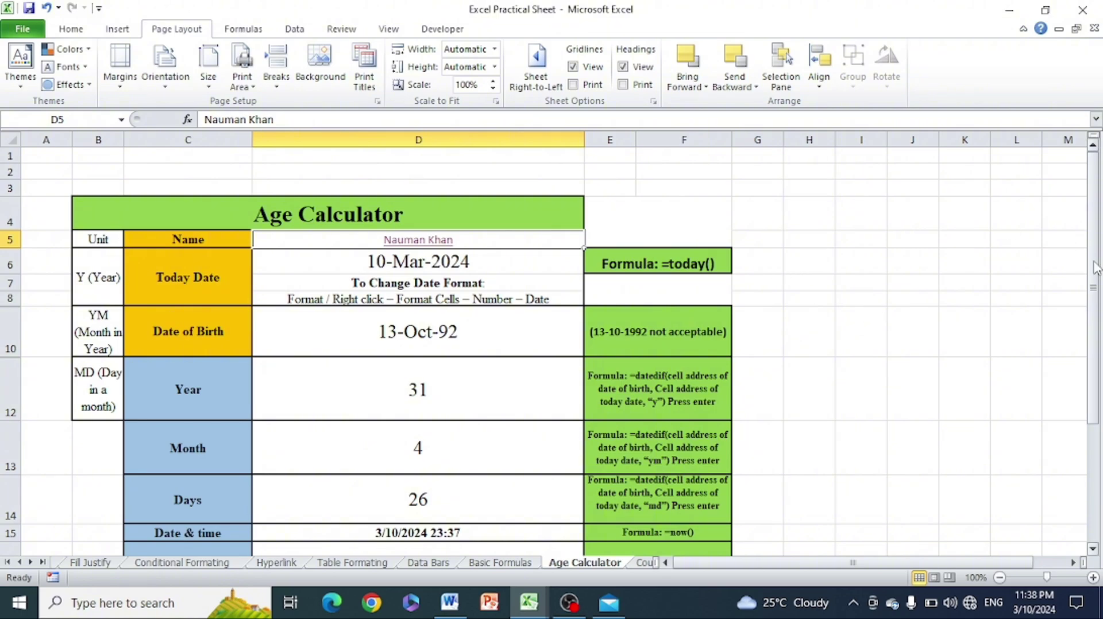
left_click_drag(1096, 267, 1099, 312)
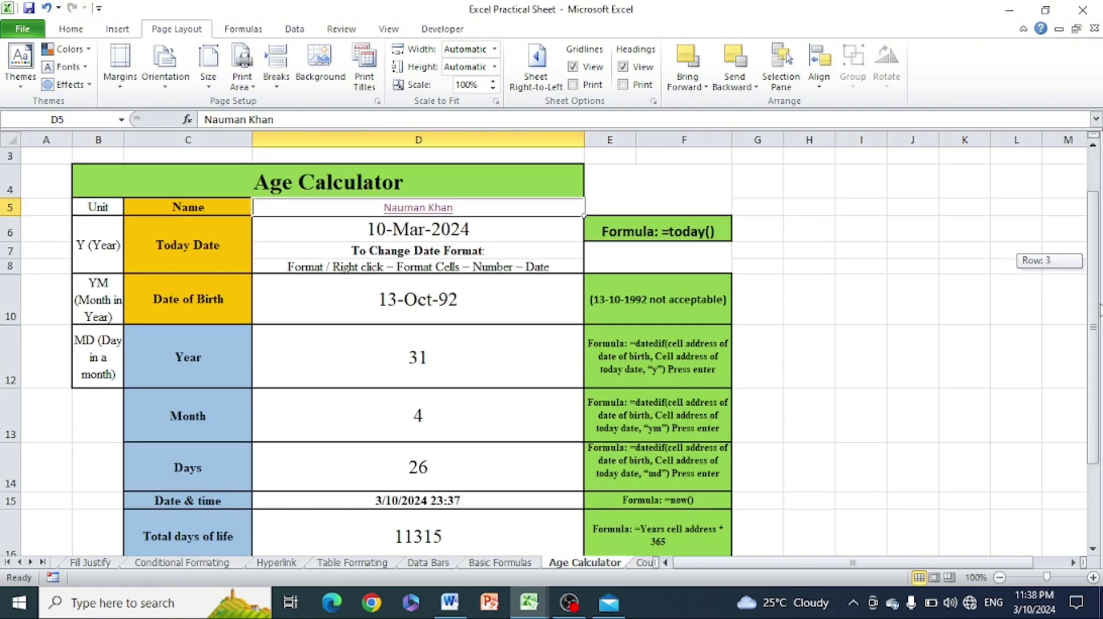